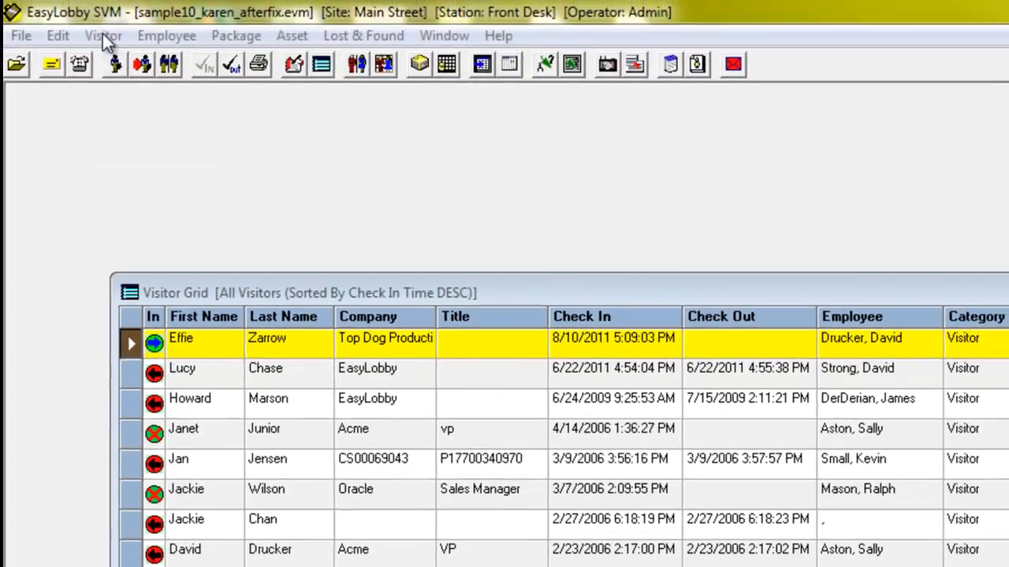
Show the Visitor > Lookup filter choices over the All Visitors grid.
left_click(104, 36)
mouse_move(115, 67)
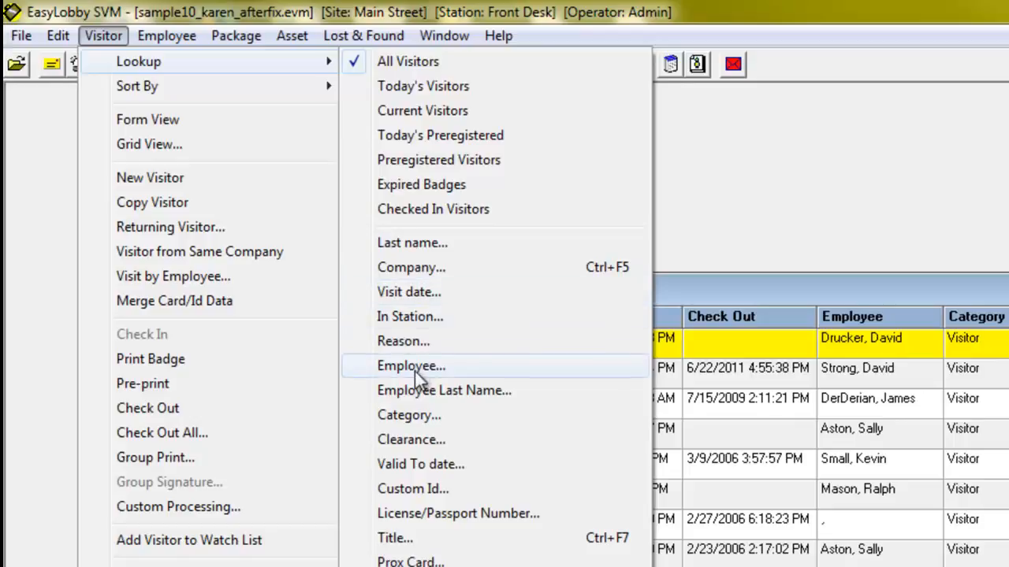
Review the Visitor > Sort By options and dismiss them, keeping the Check In Time sort.
mouse_move(190, 86)
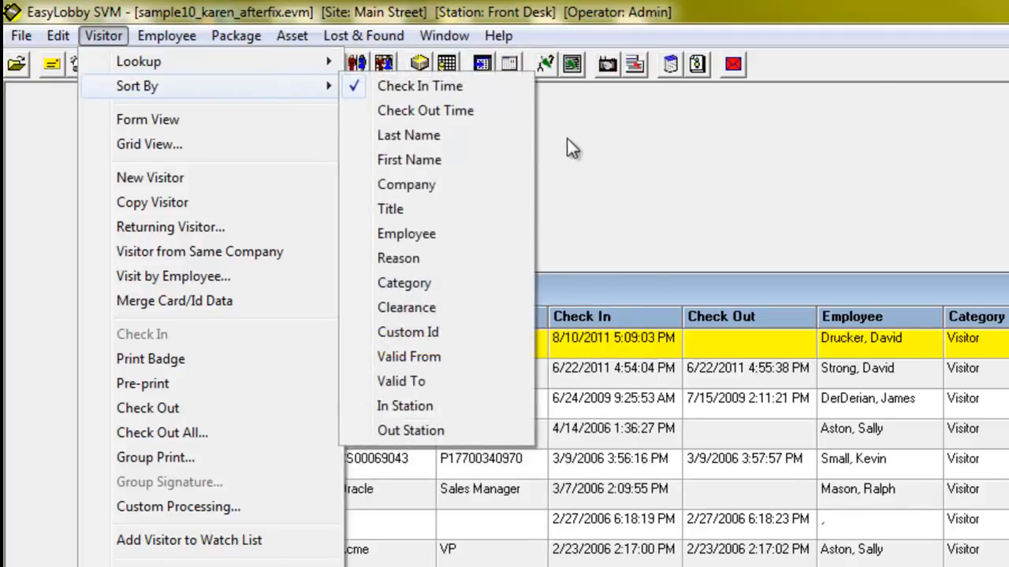
left_click(567, 138)
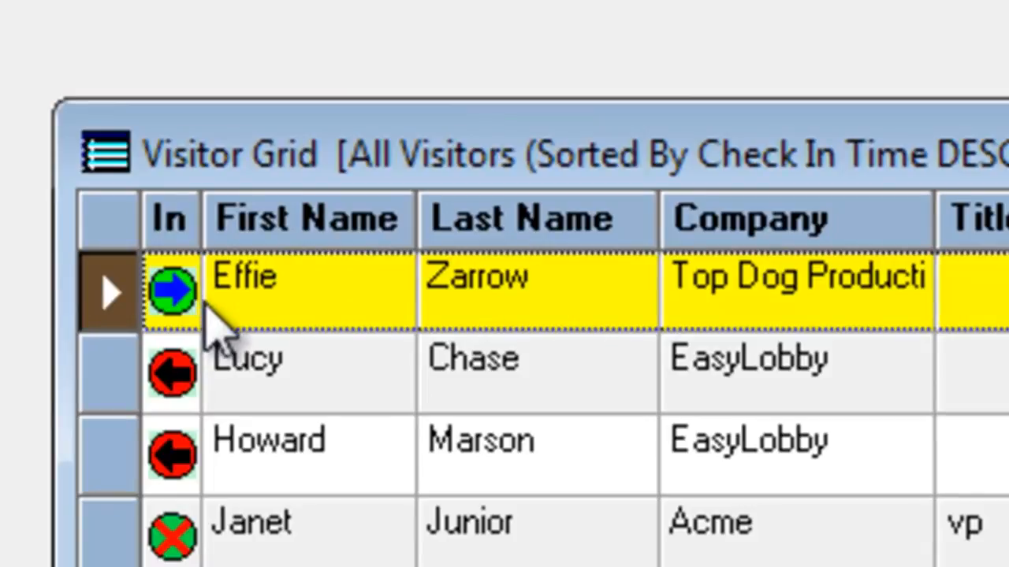
Select the first visitor record in the grid, bringing up the expired-license warning.
left_click(240, 319)
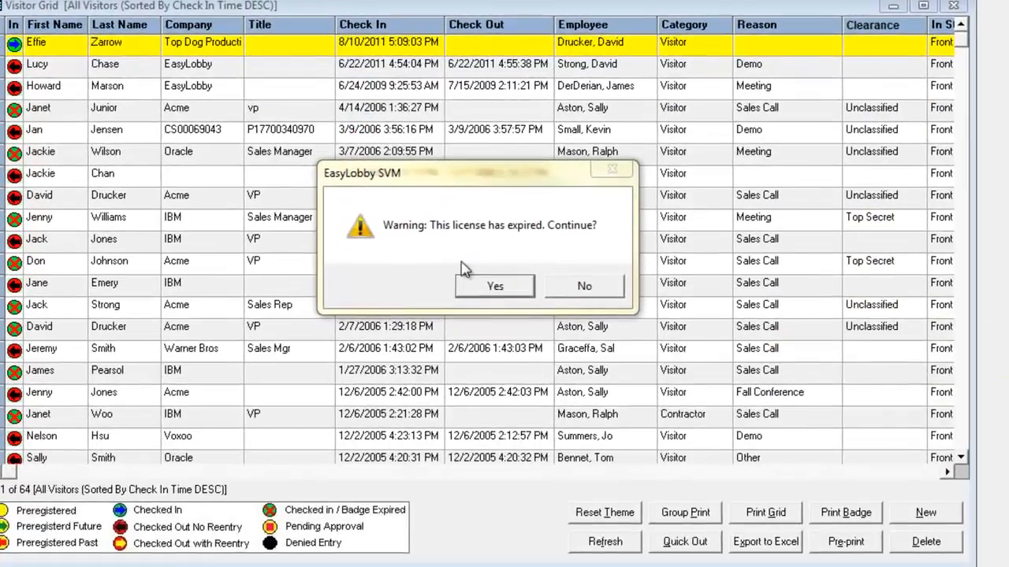
Continue past the expired-license warning and view the visitor's photo and license images.
left_click(495, 290)
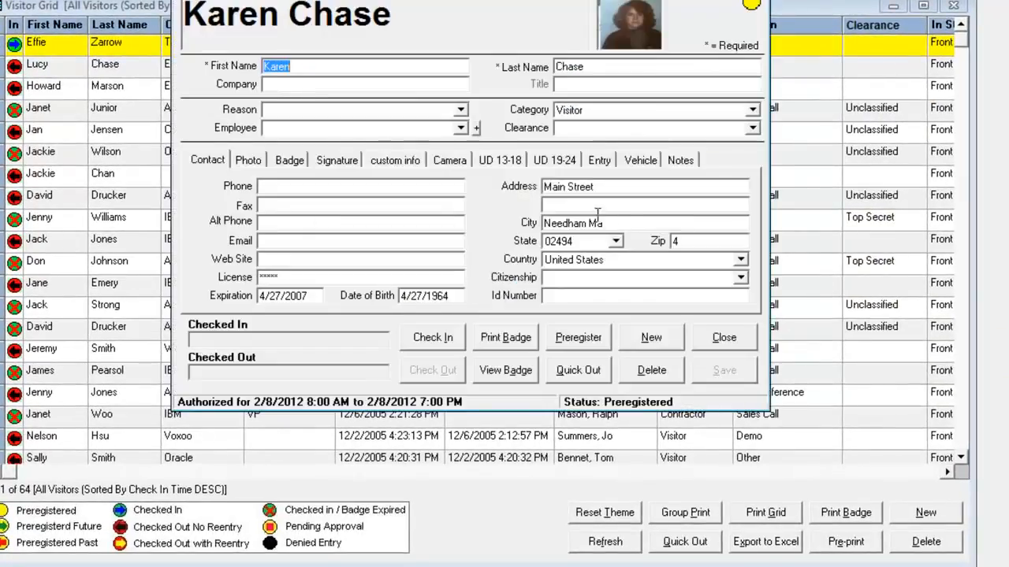
left_click_drag(711, 242, 682, 241)
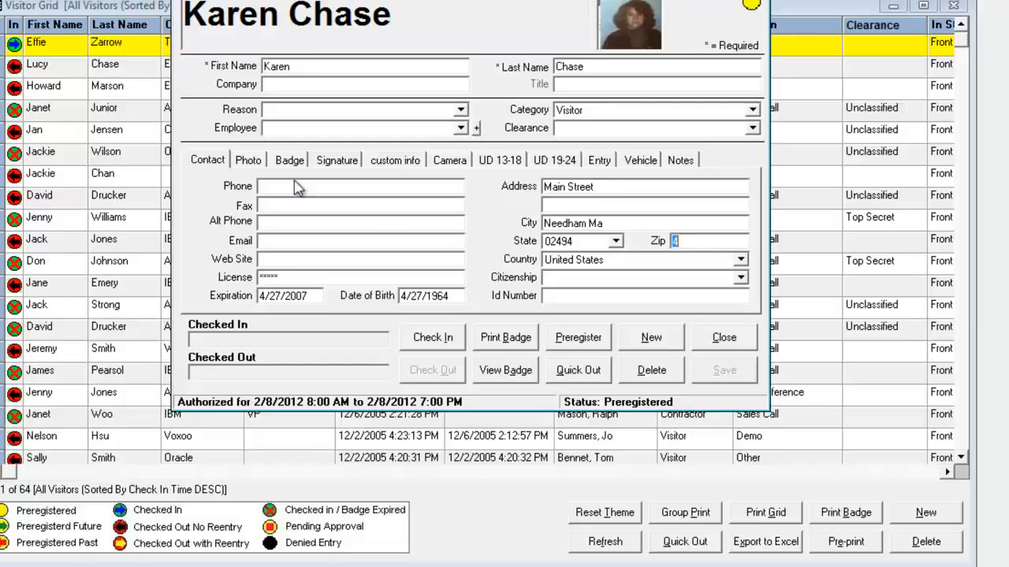
left_click(254, 161)
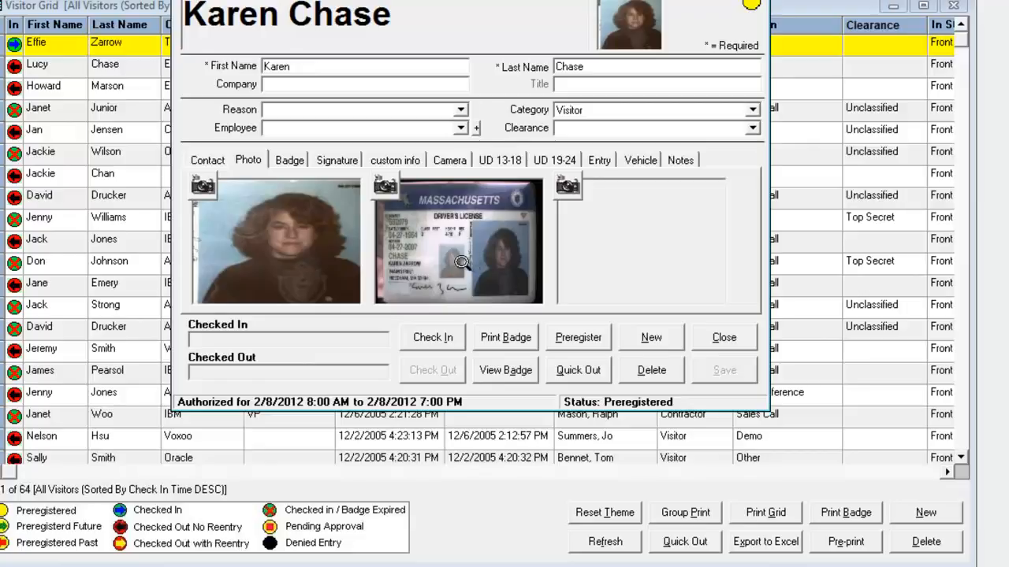
View the driver's license image full size, then return to the visitor's contact details.
left_click(457, 263)
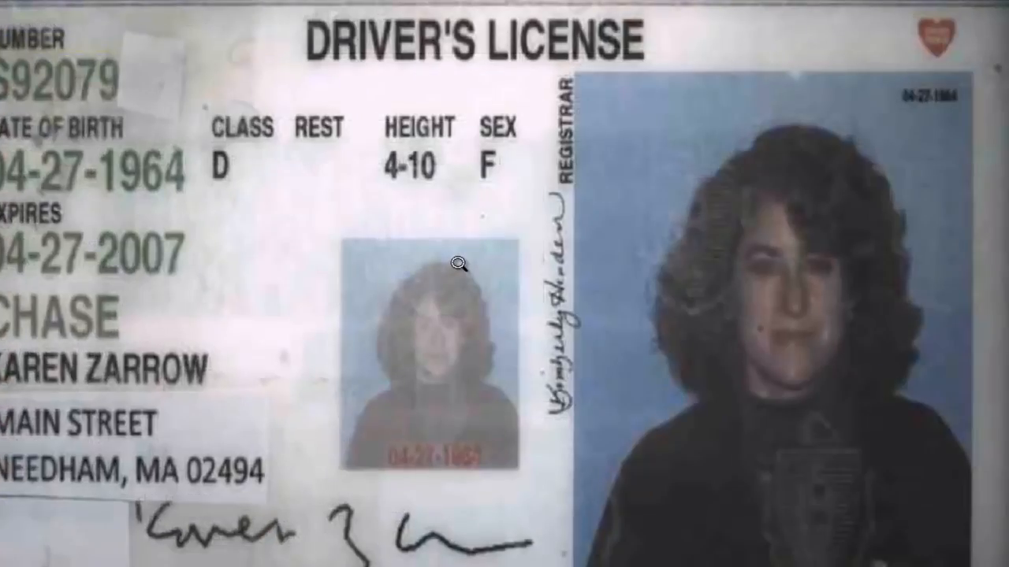
left_click(455, 261)
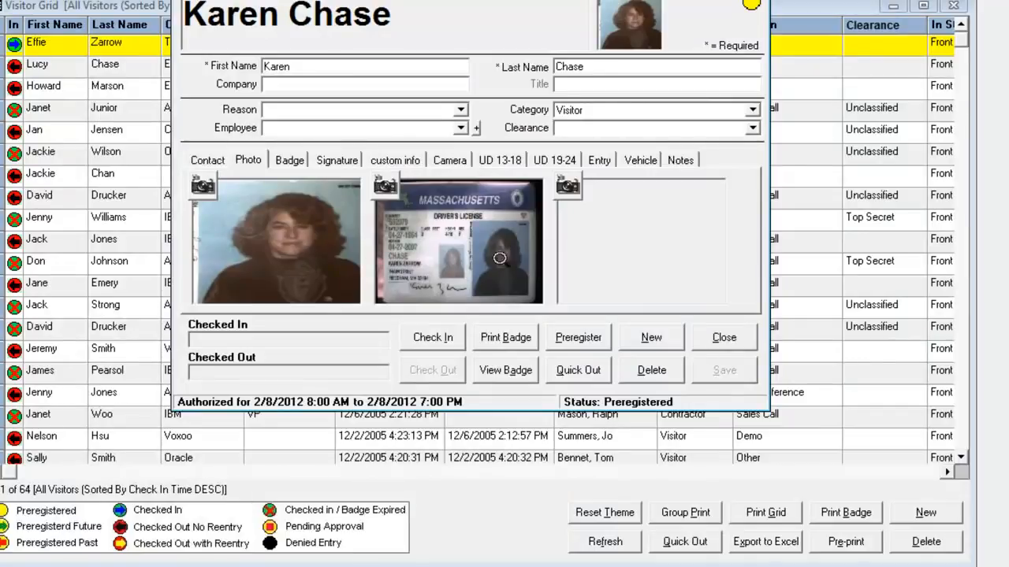
left_click(211, 167)
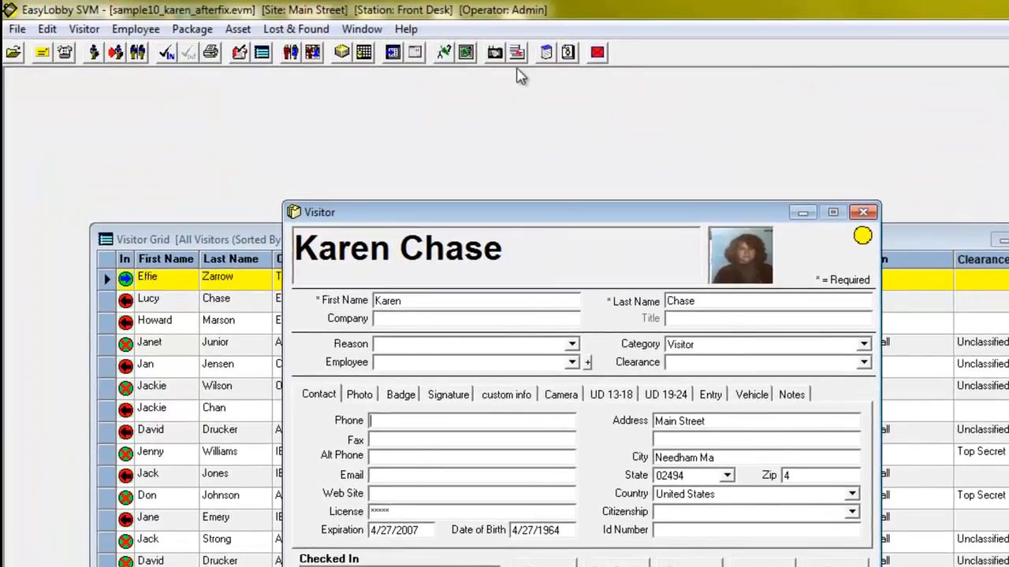
Merge scanned business card data (EasyLobby, Inc., Director, Services, contacts) into the visitor record.
left_click(516, 53)
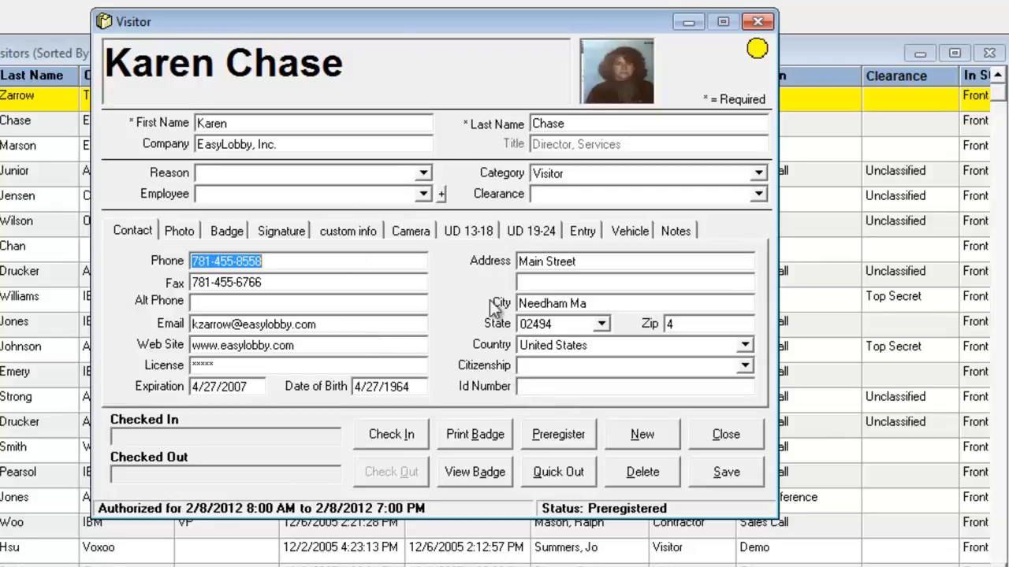
left_click(424, 173)
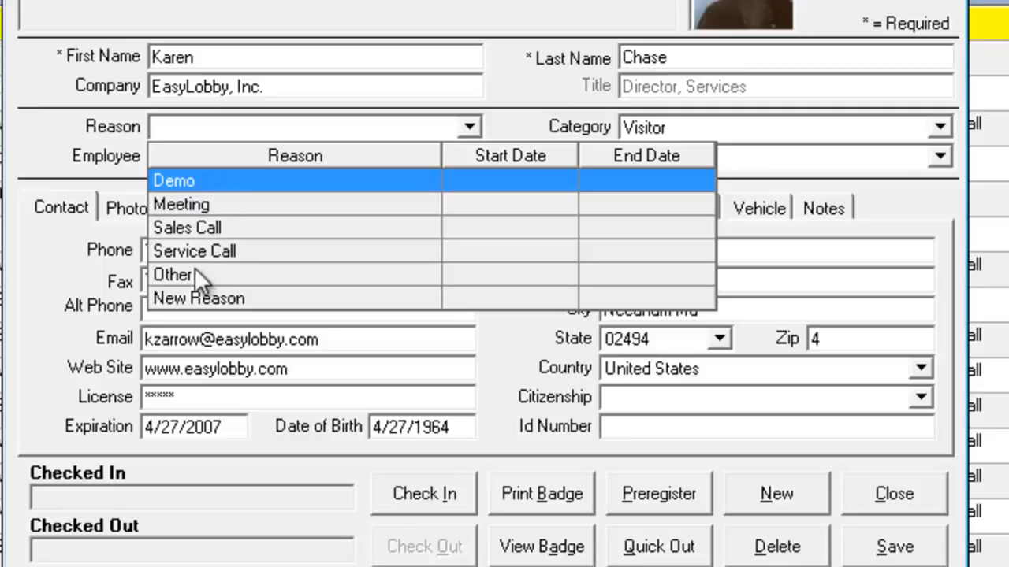
Set the visit reason to Demo and bring up the host employee list.
left_click(217, 185)
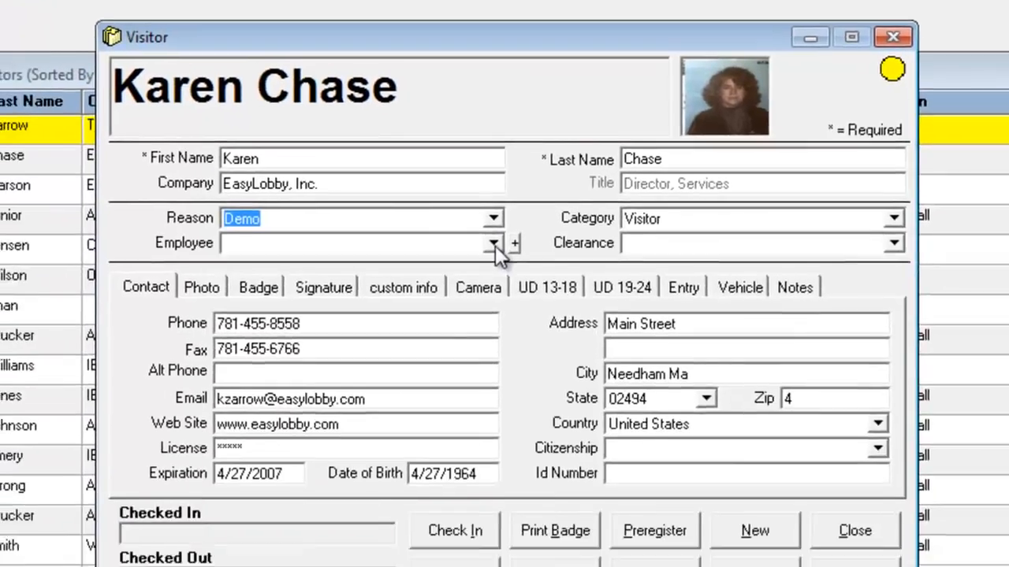
left_click(494, 245)
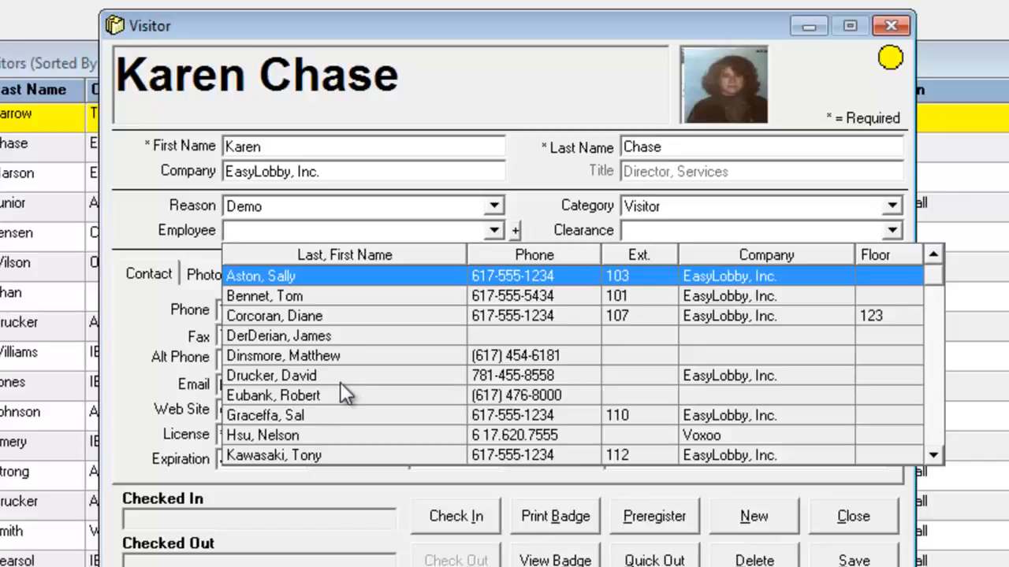
Assign the host employee by searching 'st' and choosing the matching entry.
type("st")
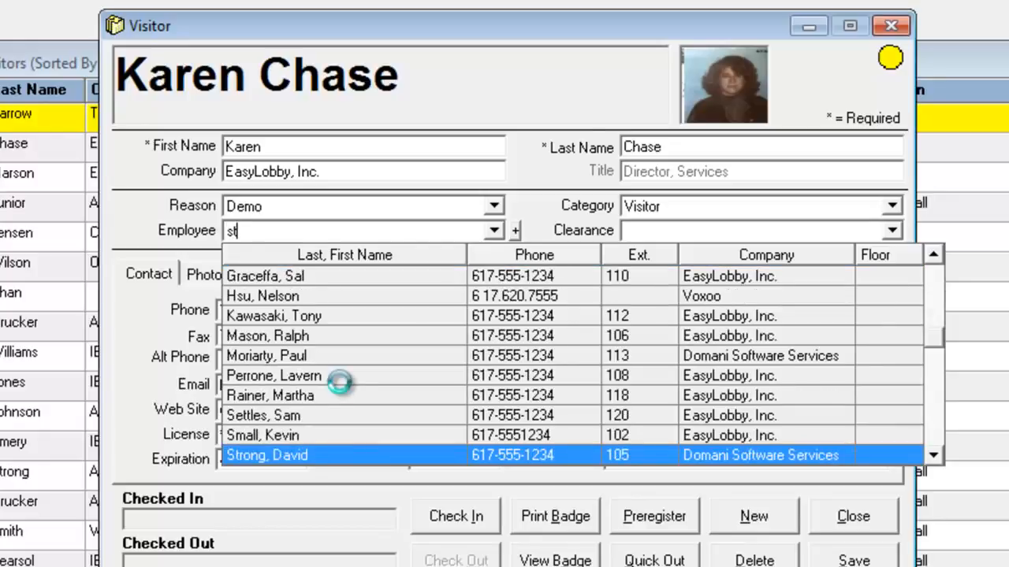
left_click(354, 455)
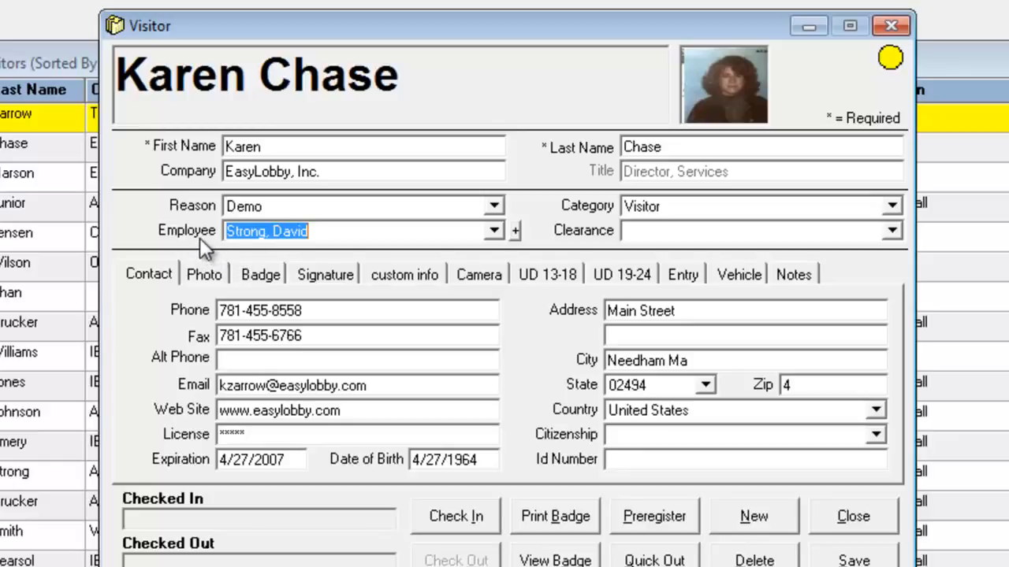
left_click(853, 208)
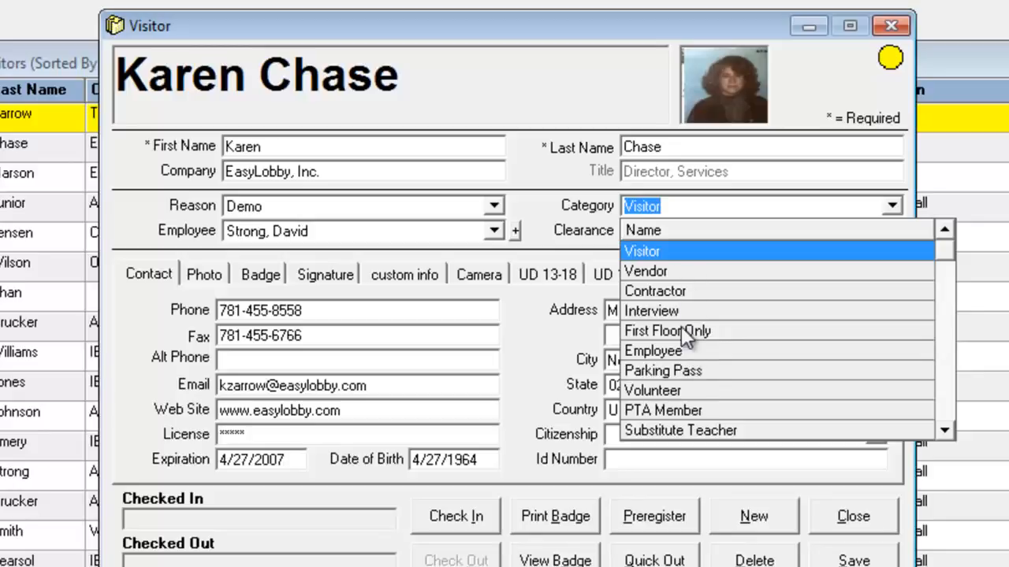
Keep the category as Visitor, move to Clearance, and view the visitor's photo images.
left_click(543, 228)
left_click(646, 231)
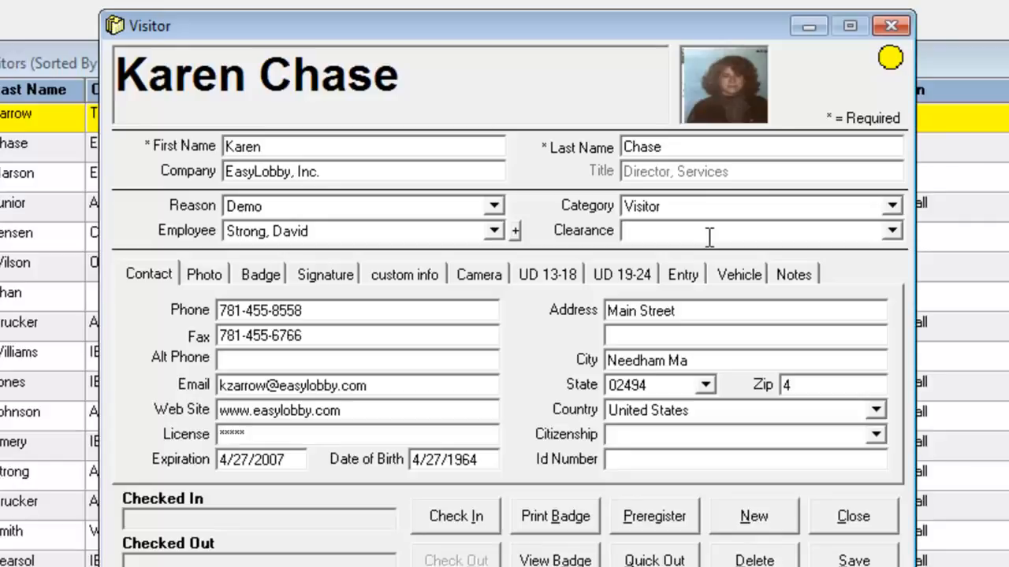
left_click(206, 275)
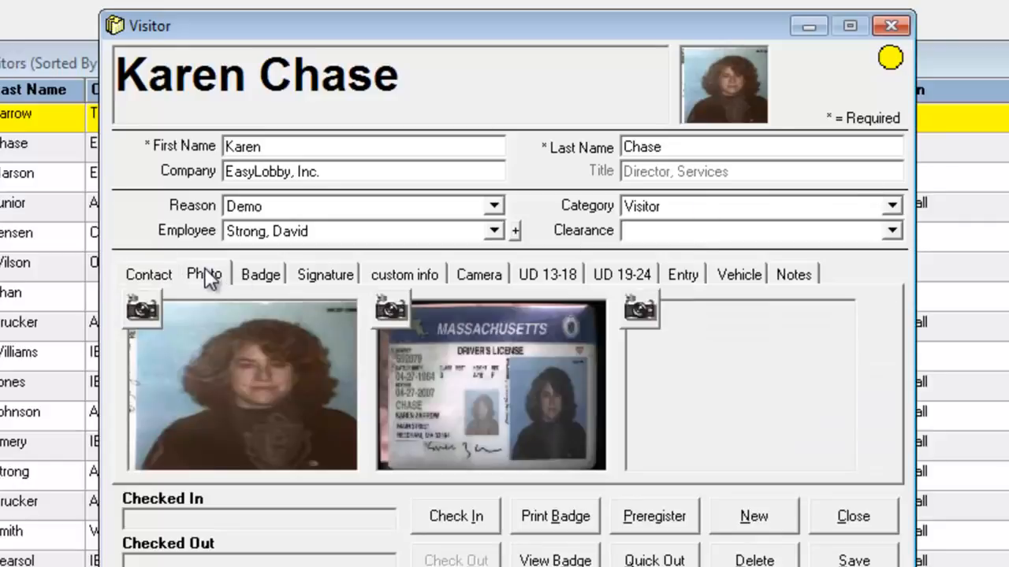
Check the photo's options without loading anything, then show the visitor's Signature page.
right_click(272, 396)
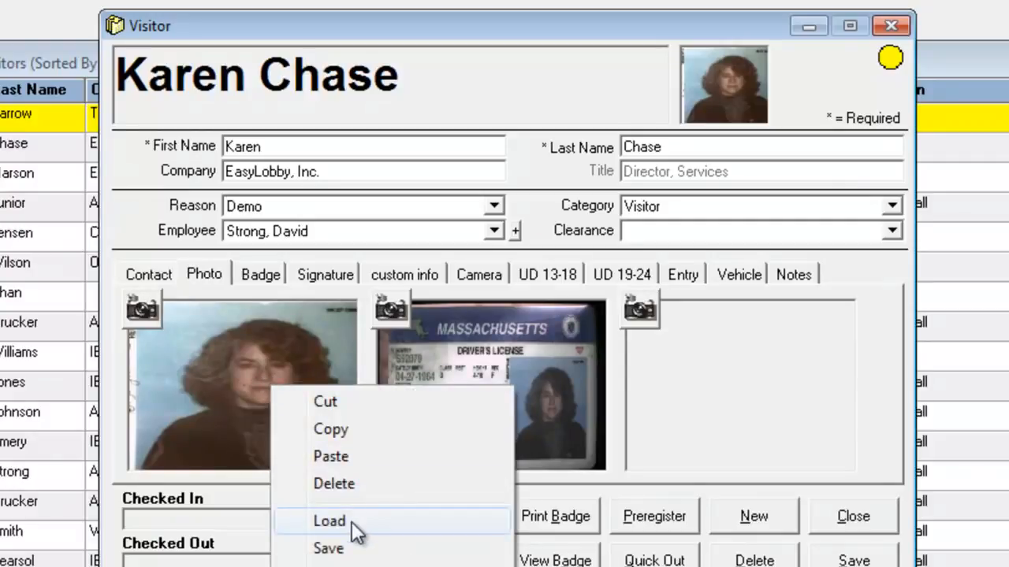
left_click(262, 500)
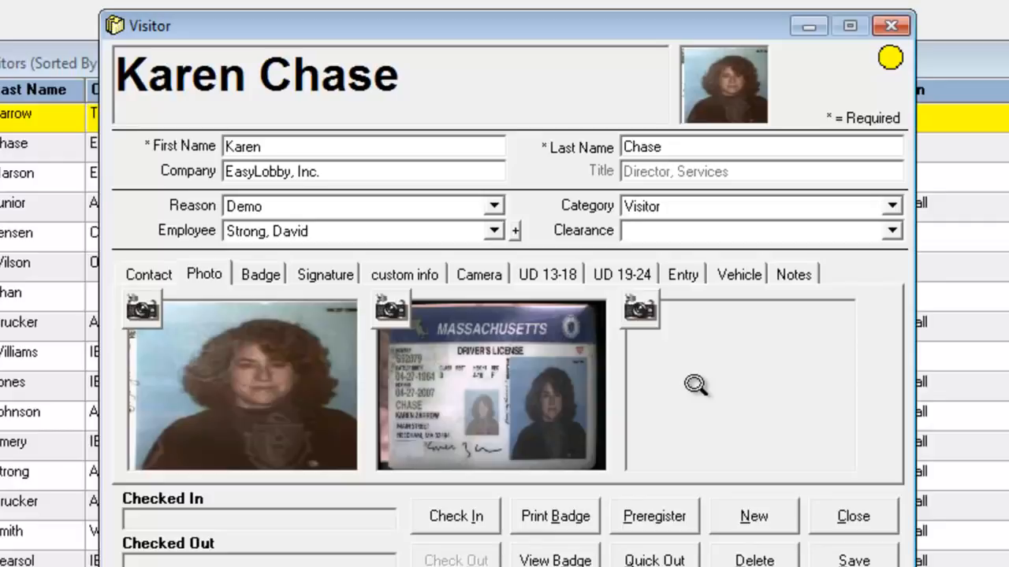
left_click(311, 268)
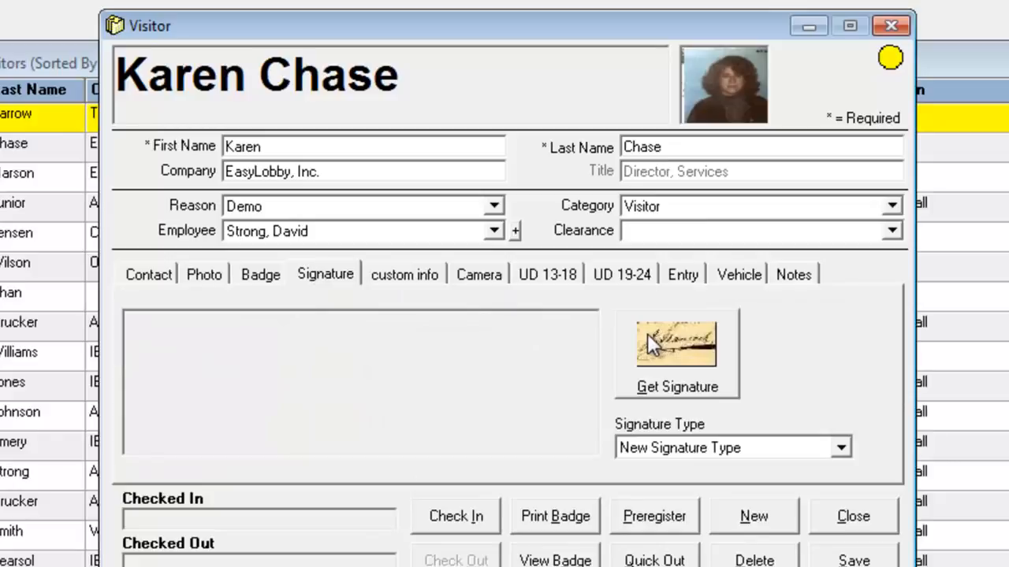
left_click(840, 449)
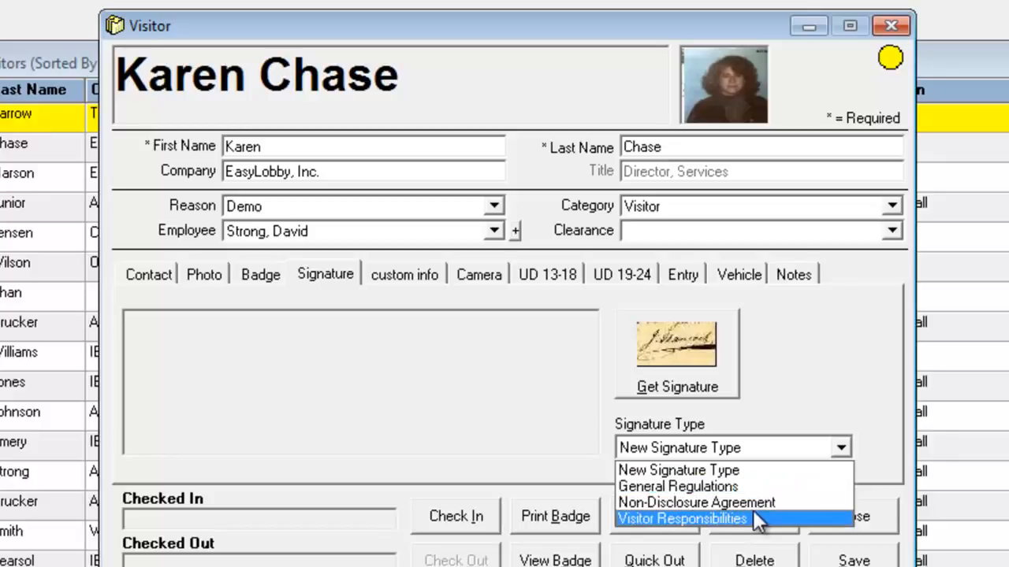
left_click(758, 385)
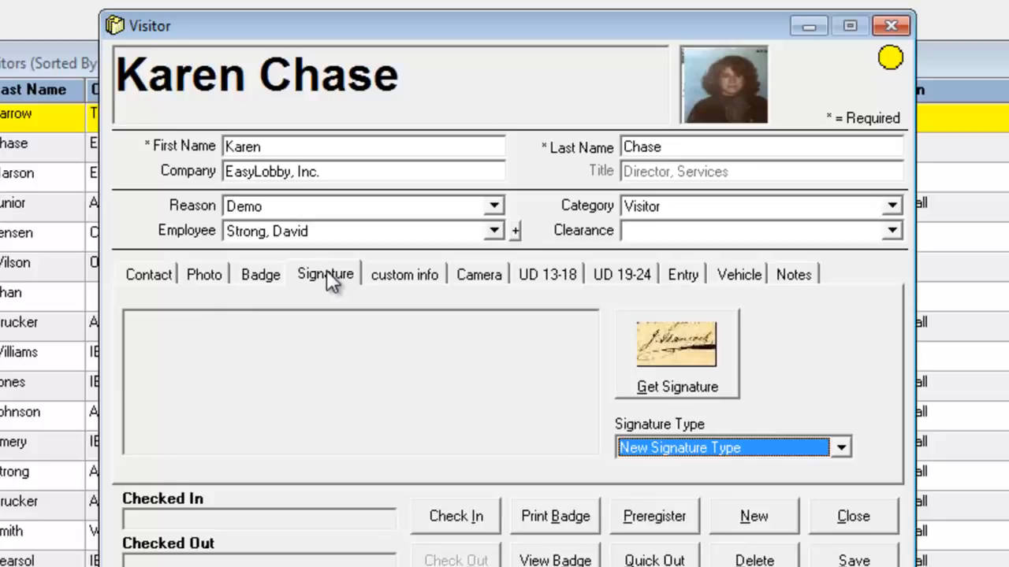
Step through the visitor's Custom, user-defined 13–24 and Camera fields to the empty Notes page.
left_click(401, 276)
left_click(558, 274)
left_click(635, 276)
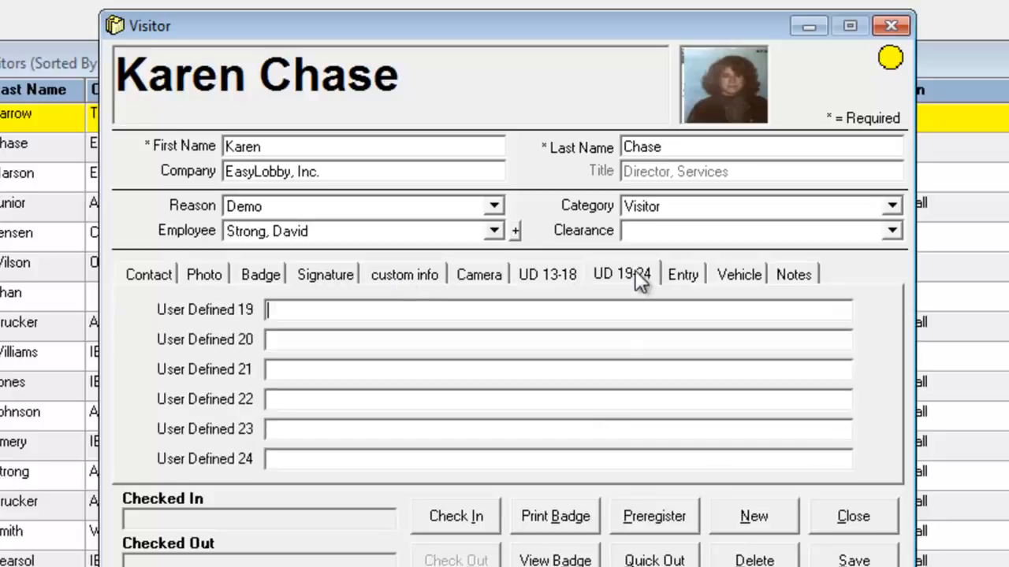
left_click(465, 271)
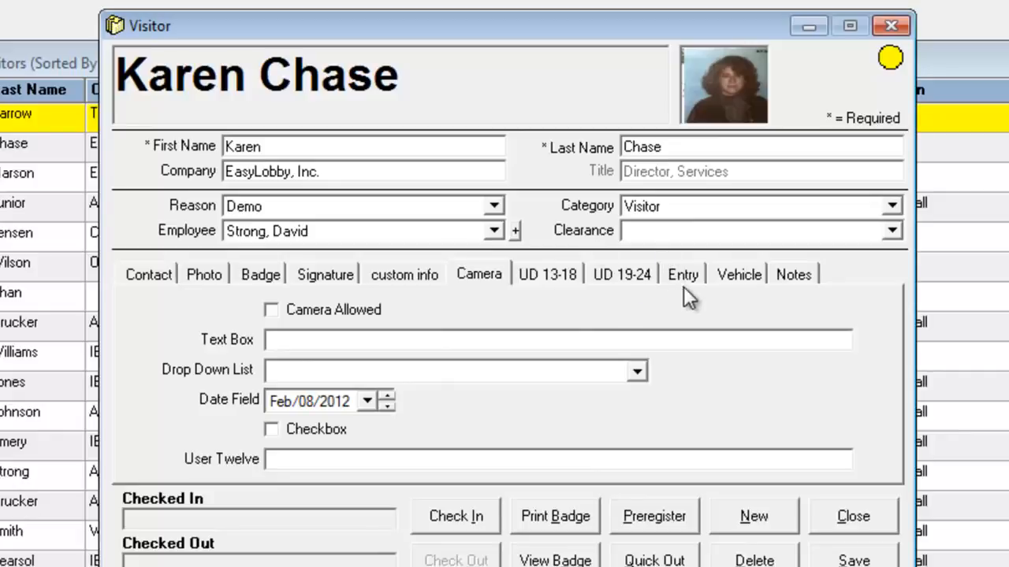
left_click(803, 276)
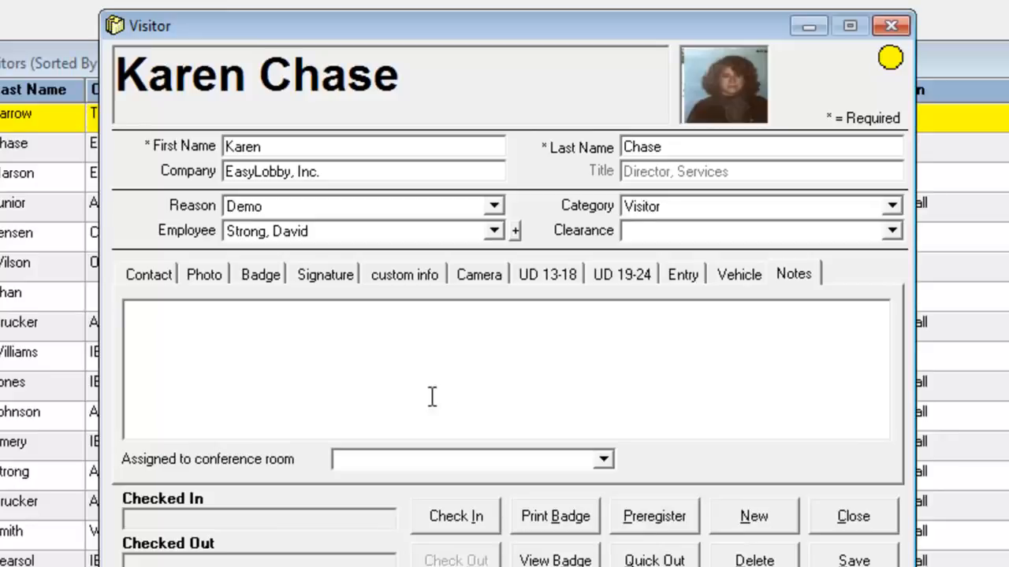
On the Badge tab, set the badge's Valid To to Feb/09/2012 4:00 PM.
left_click(262, 276)
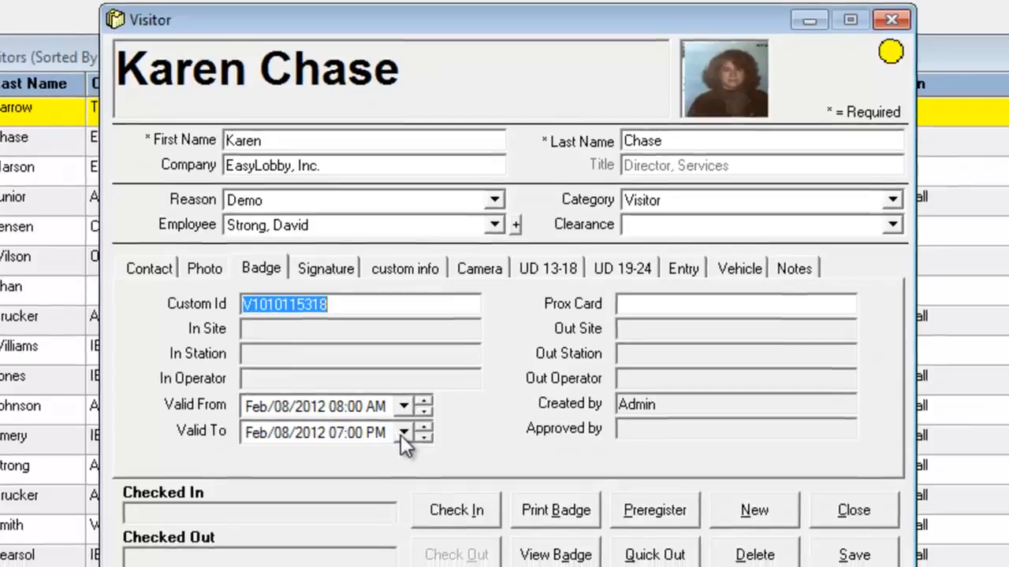
left_click(403, 438)
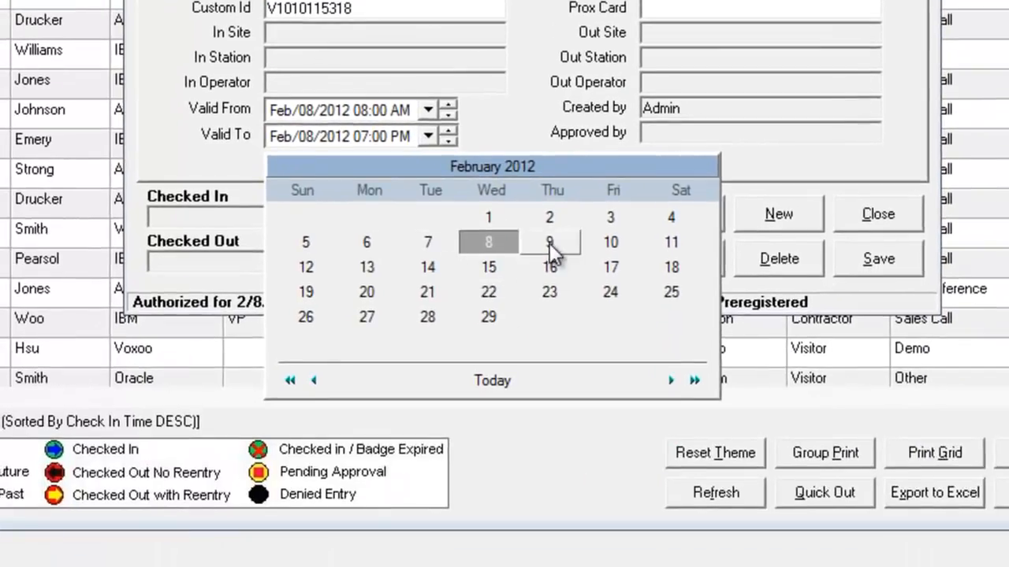
left_click(549, 243)
left_click(365, 136)
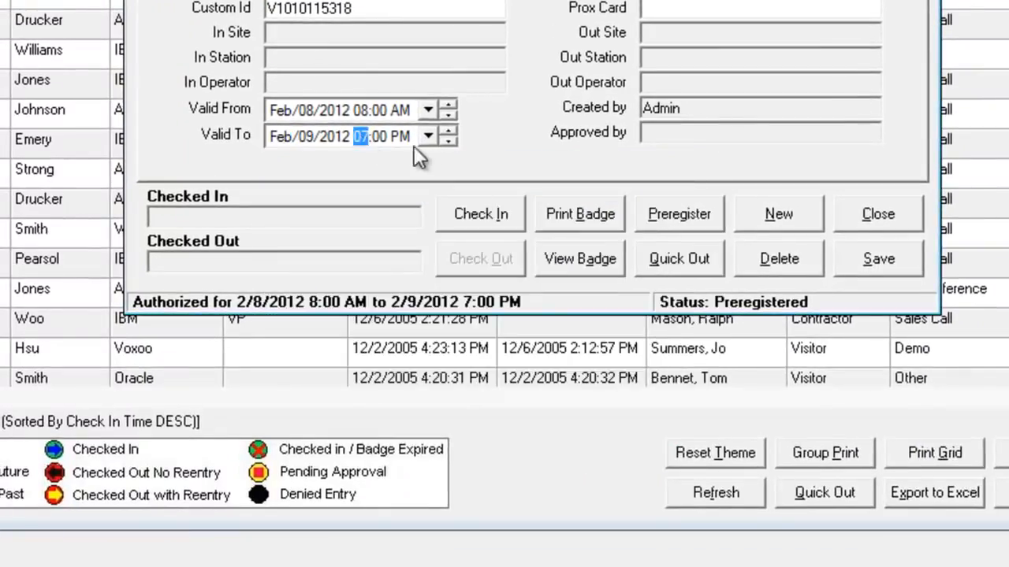
left_click(444, 141)
left_click(444, 141)
left_click(444, 141)
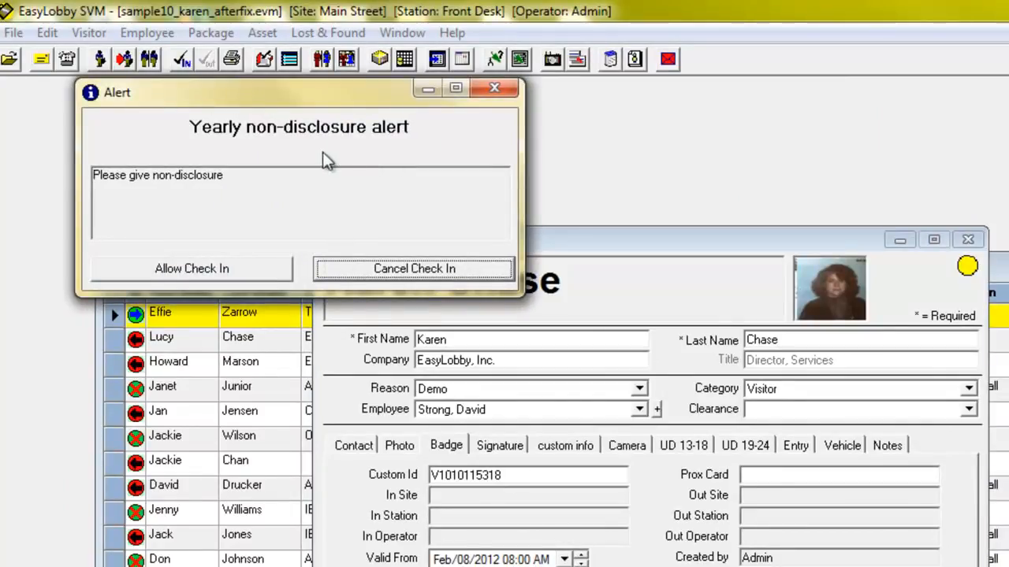
Allow the check-in past the non-disclosure alert, then preview and close the escort-required badge.
left_click(192, 269)
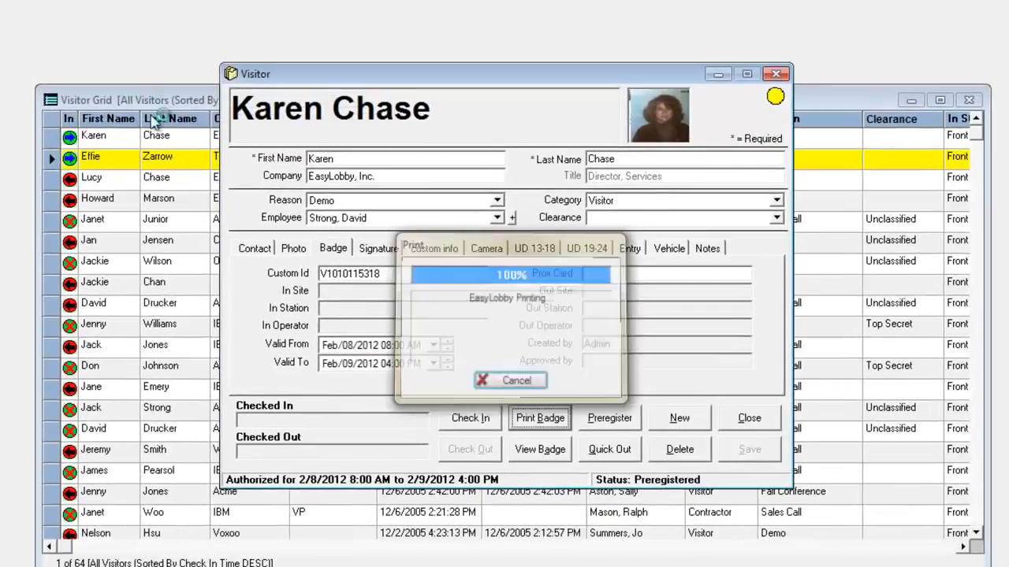
left_click(541, 450)
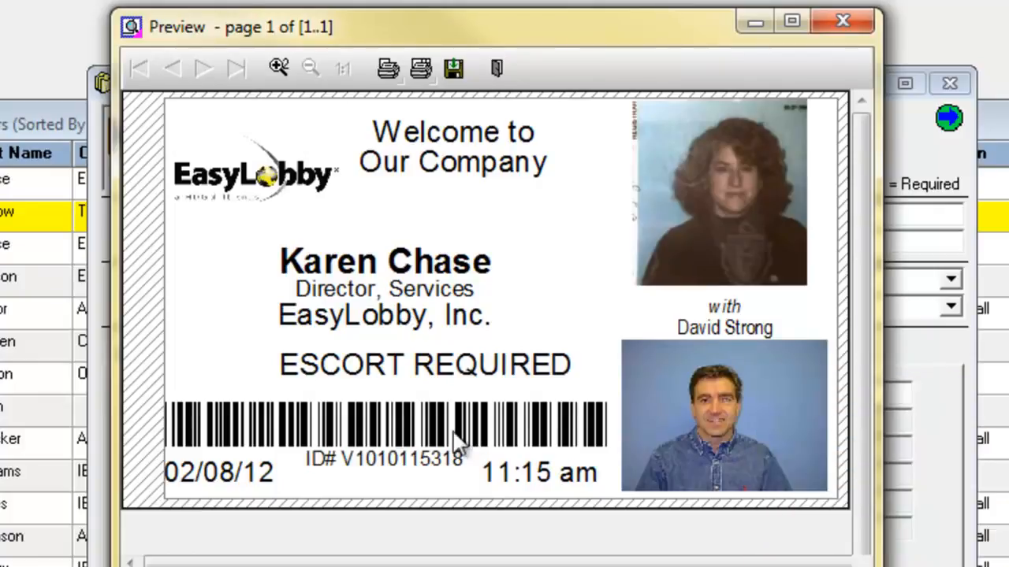
left_click(844, 22)
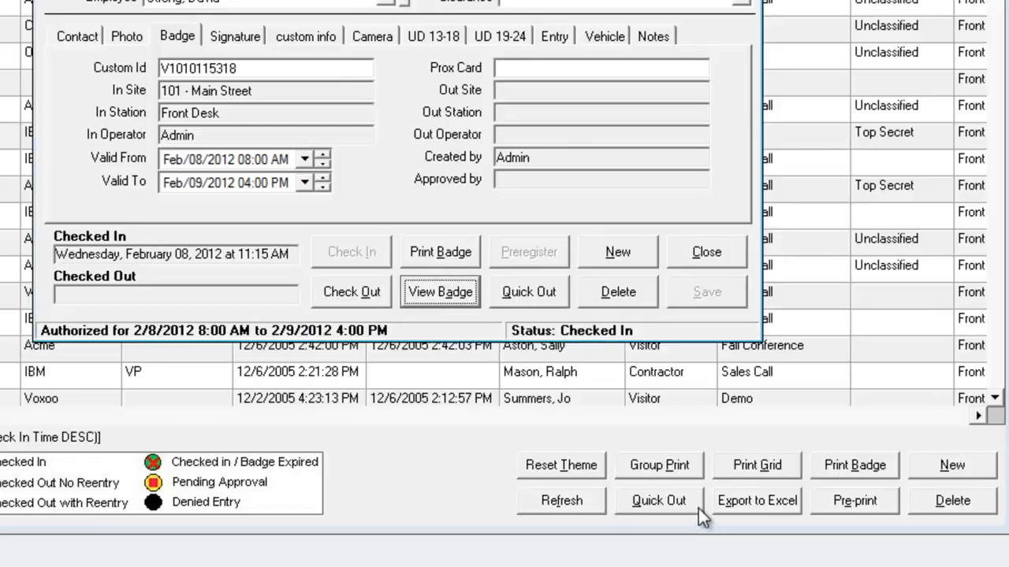
Quick-check-out the visitor by the badge's Custom Id and view the entry log.
left_click(532, 291)
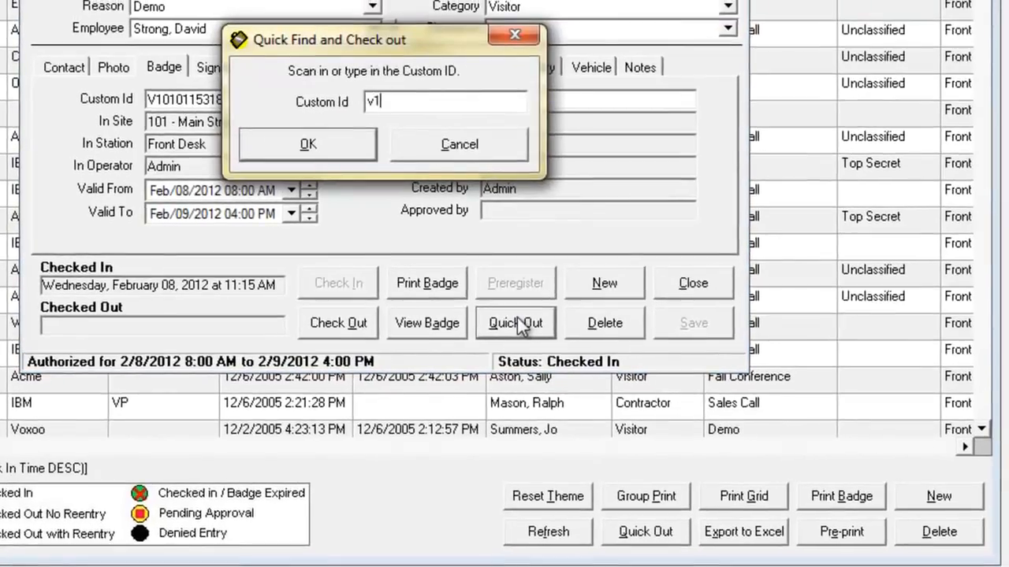
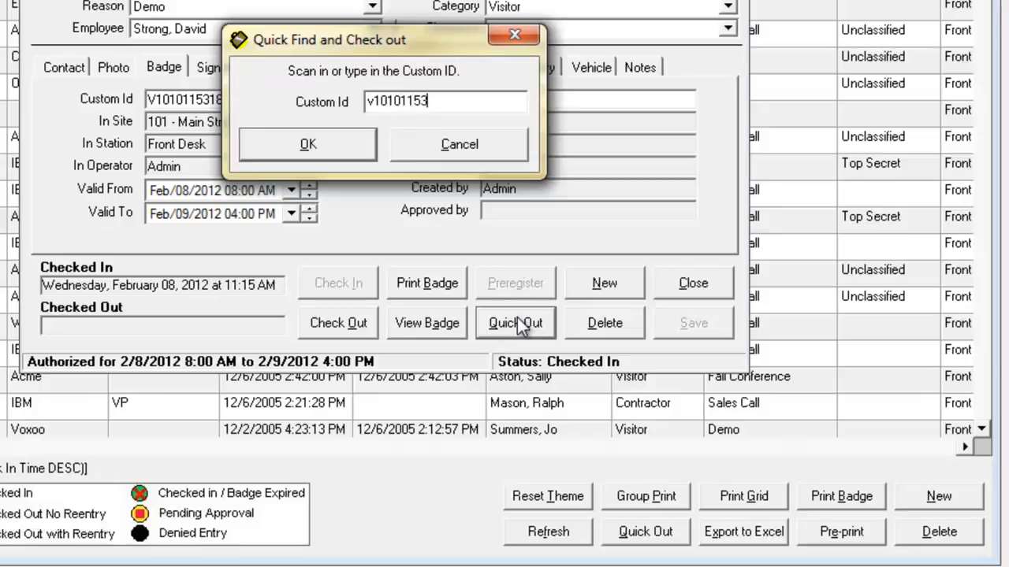
left_click(323, 144)
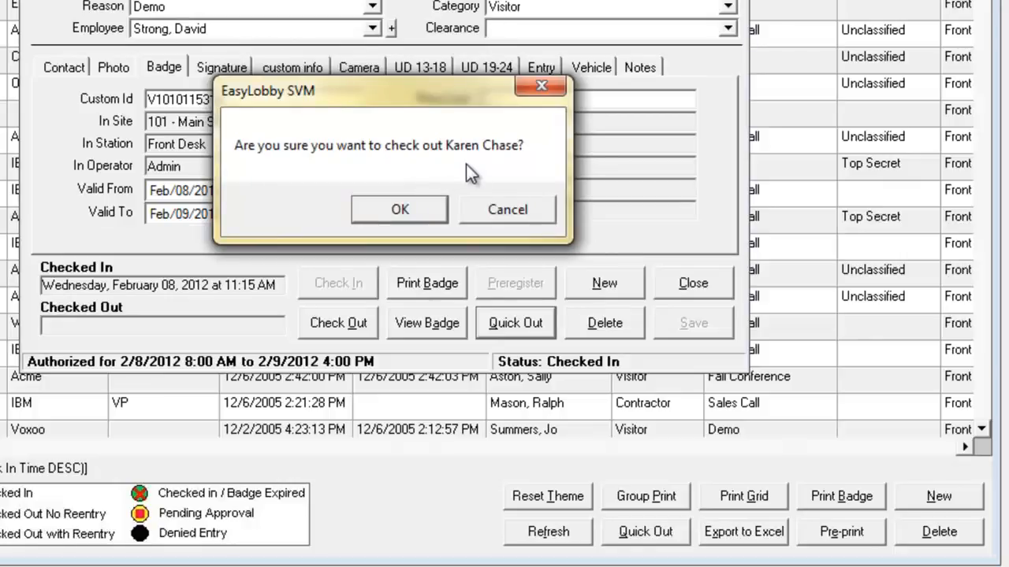
left_click(391, 213)
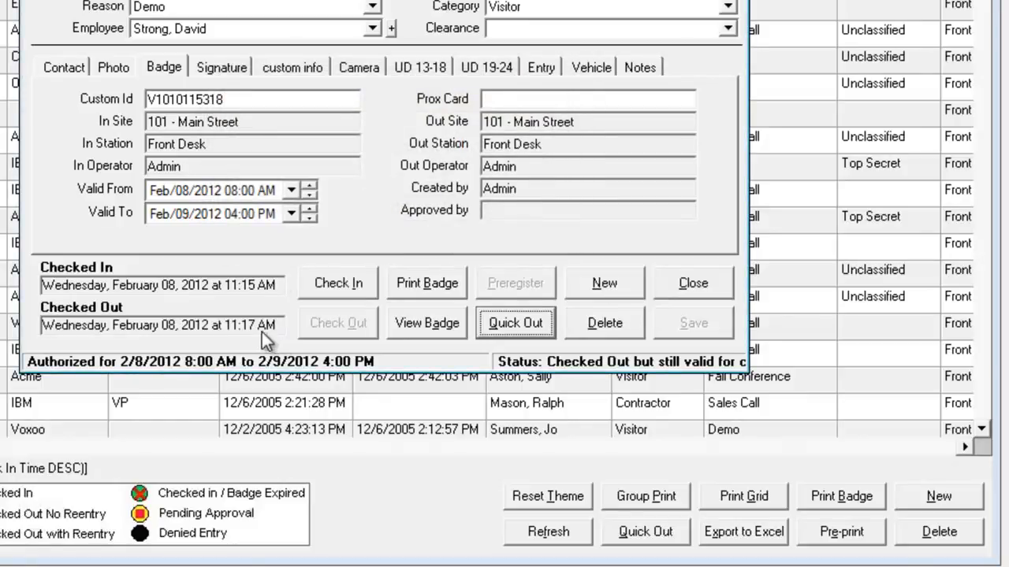
key("Return")
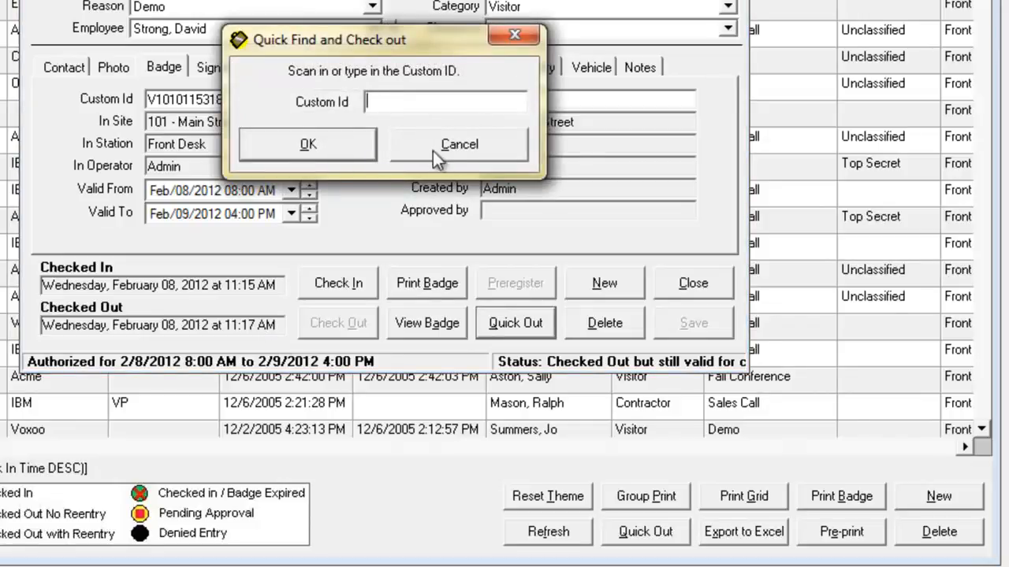
left_click(513, 35)
left_click(549, 82)
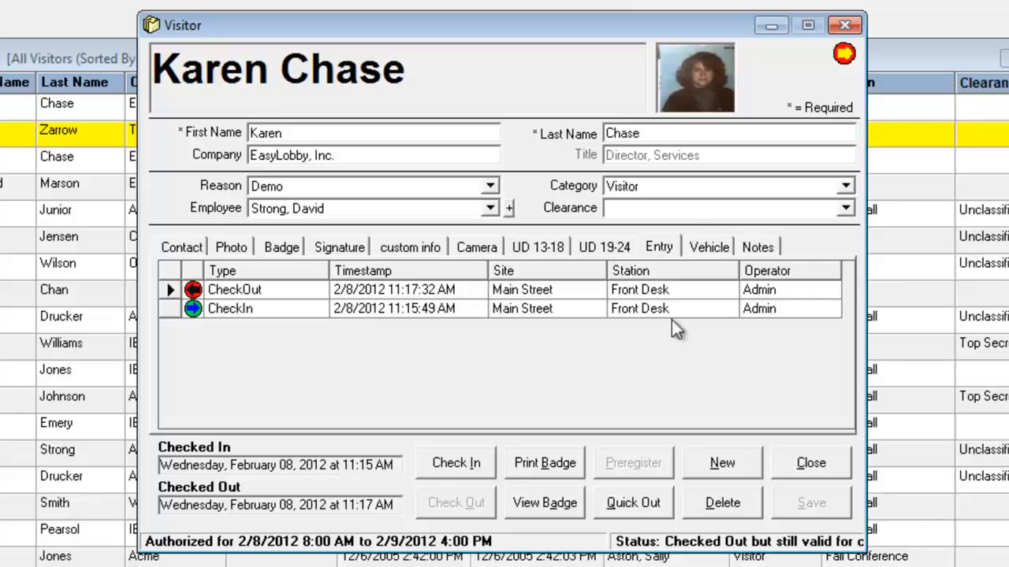
Close the visitor record and select the visitor's earlier visit row in the Visitor Grid.
left_click(844, 25)
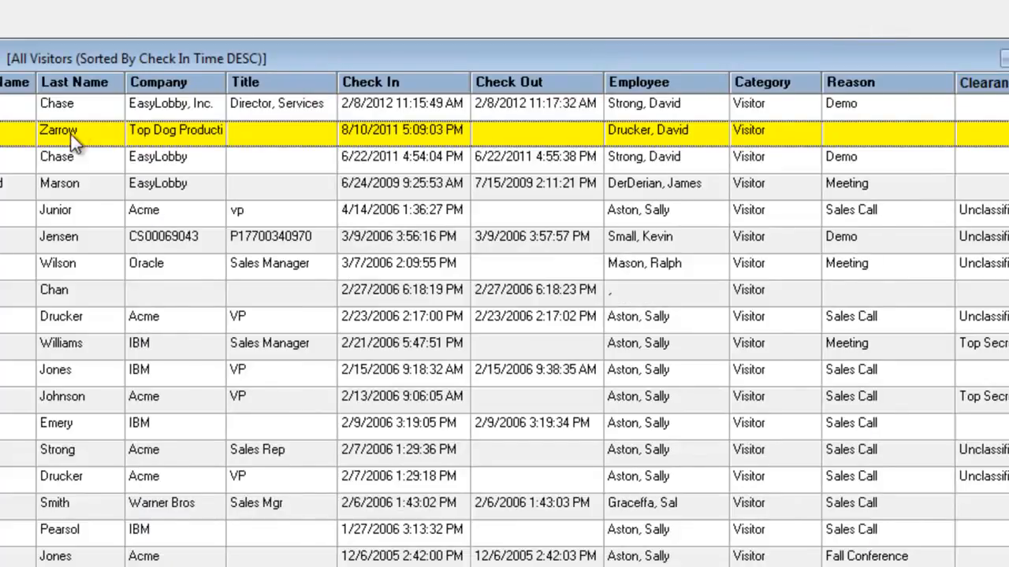
left_click(69, 157)
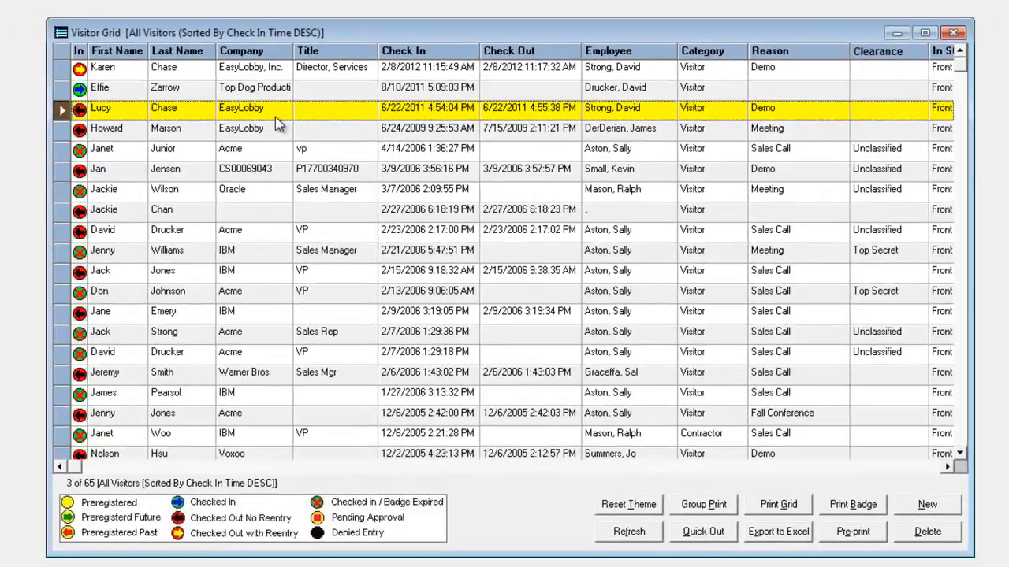
left_click(275, 115)
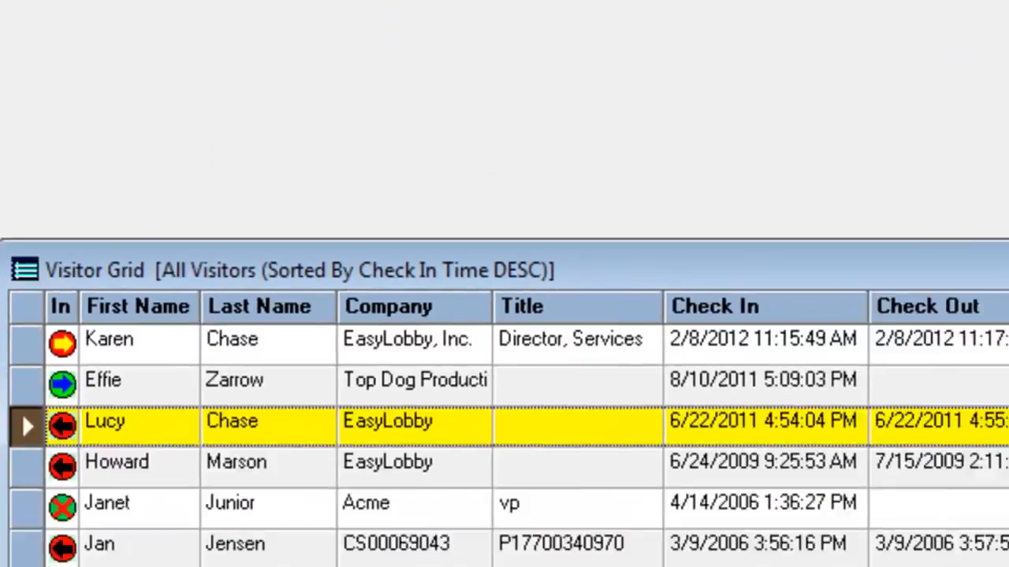
Search returning visitors by last name 'ch' and start a new visit for the chosen match.
left_click(247, 115)
type("ch")
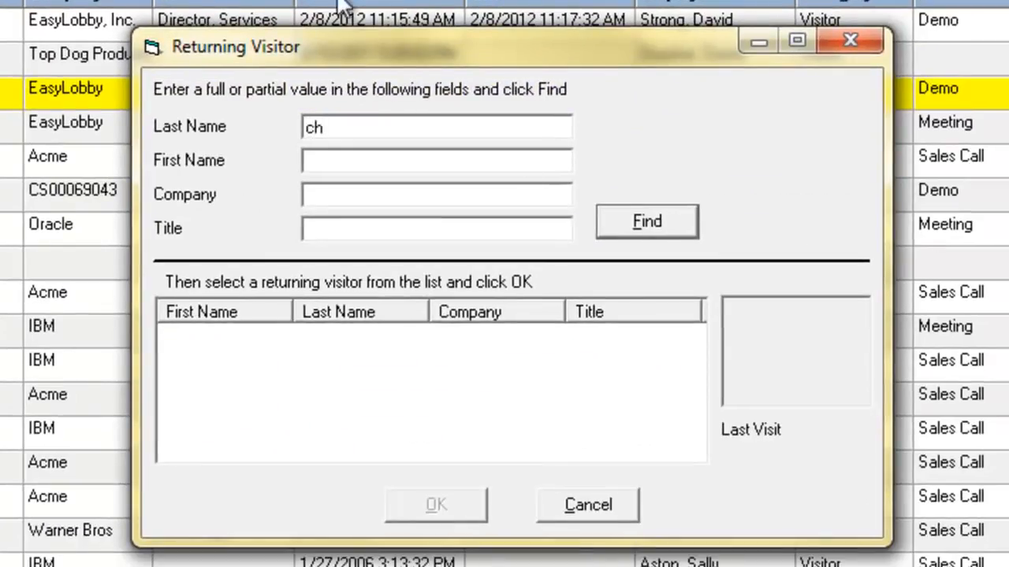
left_click(677, 219)
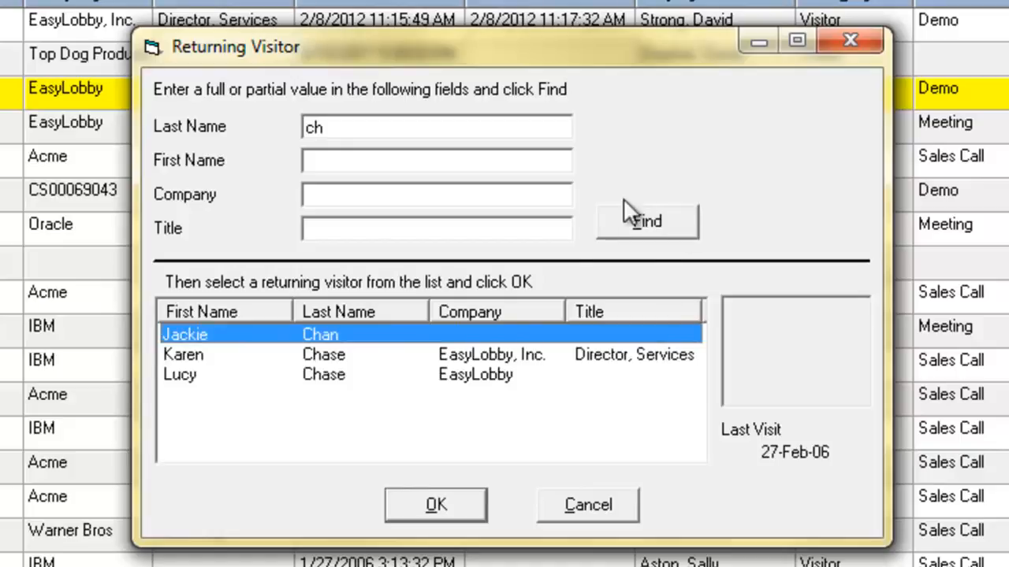
left_click(319, 356)
left_click(320, 375)
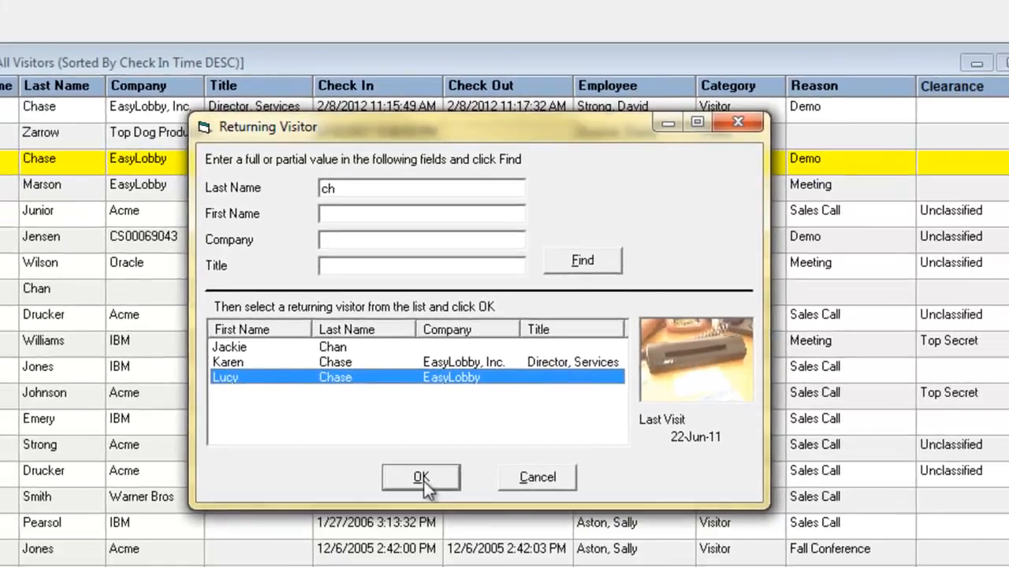
left_click(422, 479)
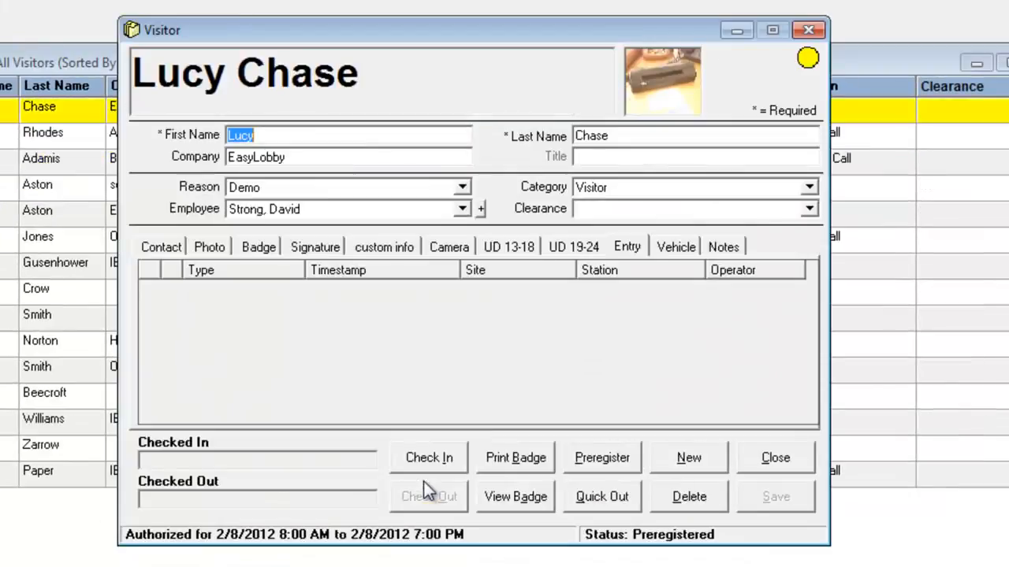
Review the new visit's Badge, Contact and Photo tabs, including camera photo and scanned ID.
left_click(269, 251)
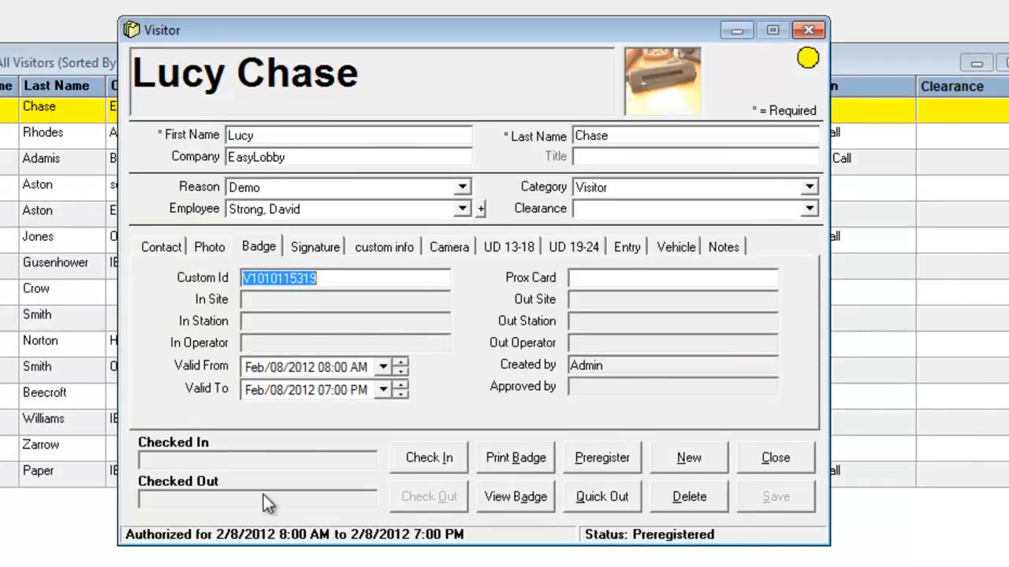
left_click(159, 249)
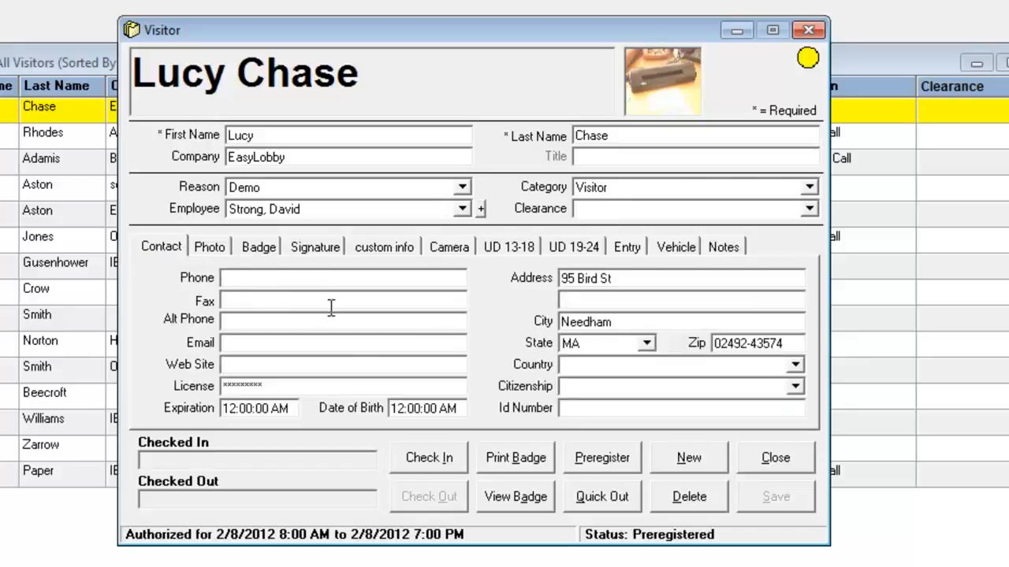
left_click(207, 249)
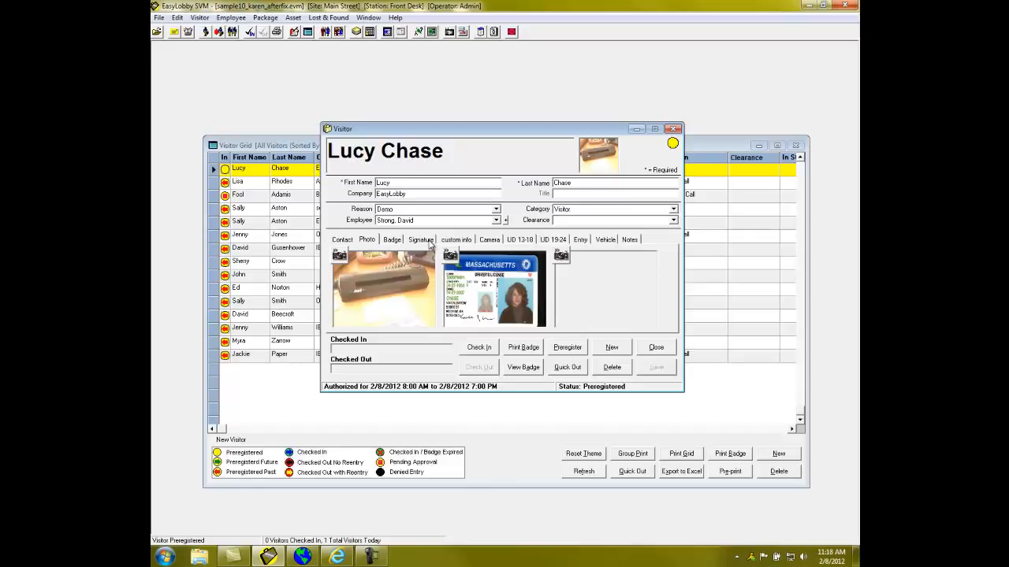
Discard that visit, then enter a new visitor's first and last name and assign a host employee.
left_click(615, 367)
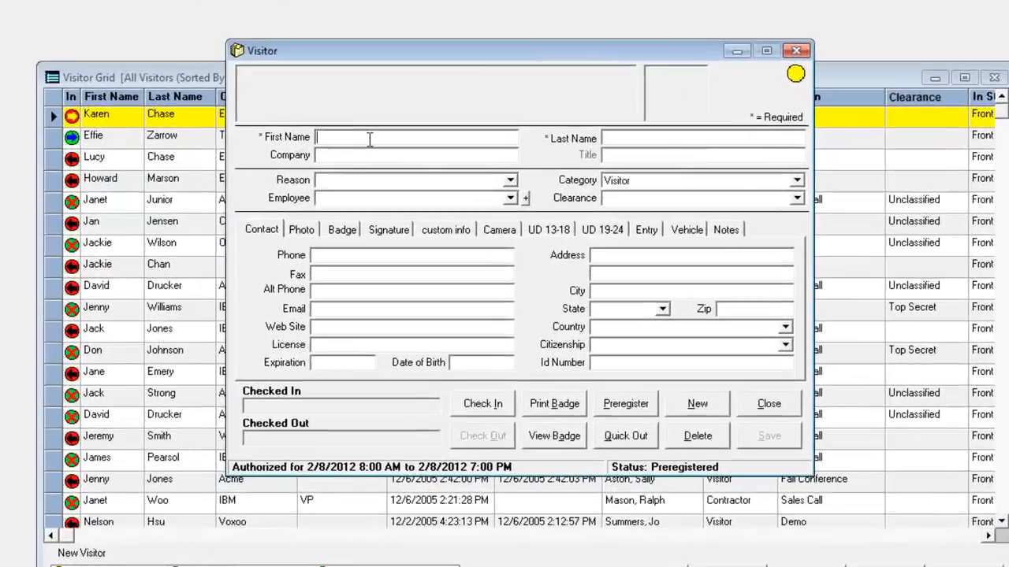
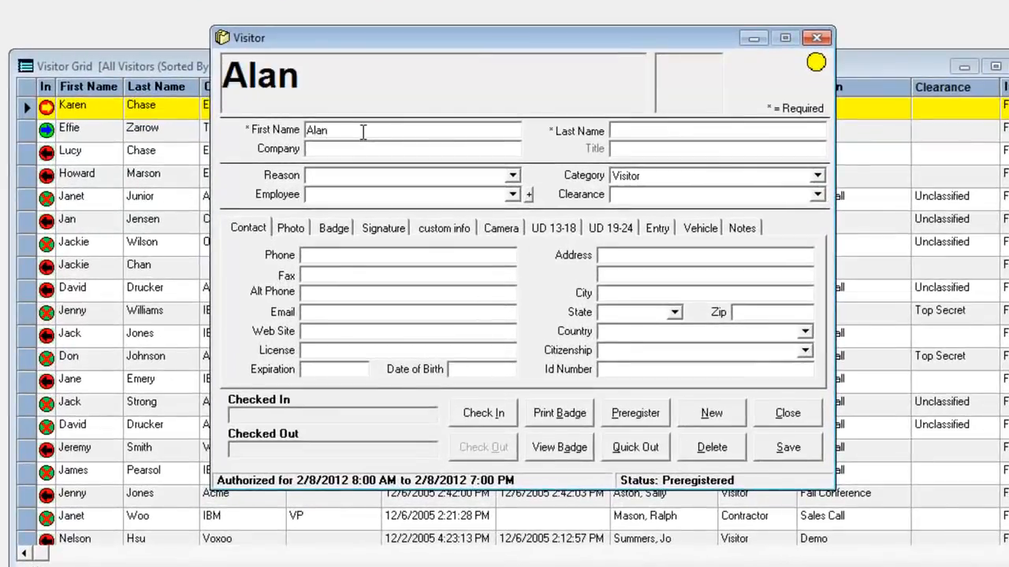
key("Tab")
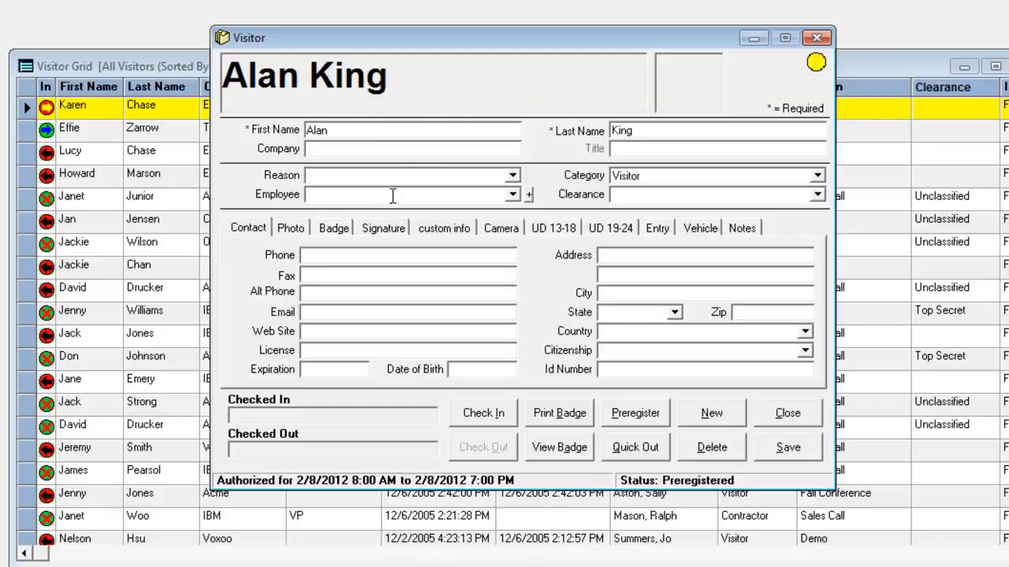
left_click(512, 194)
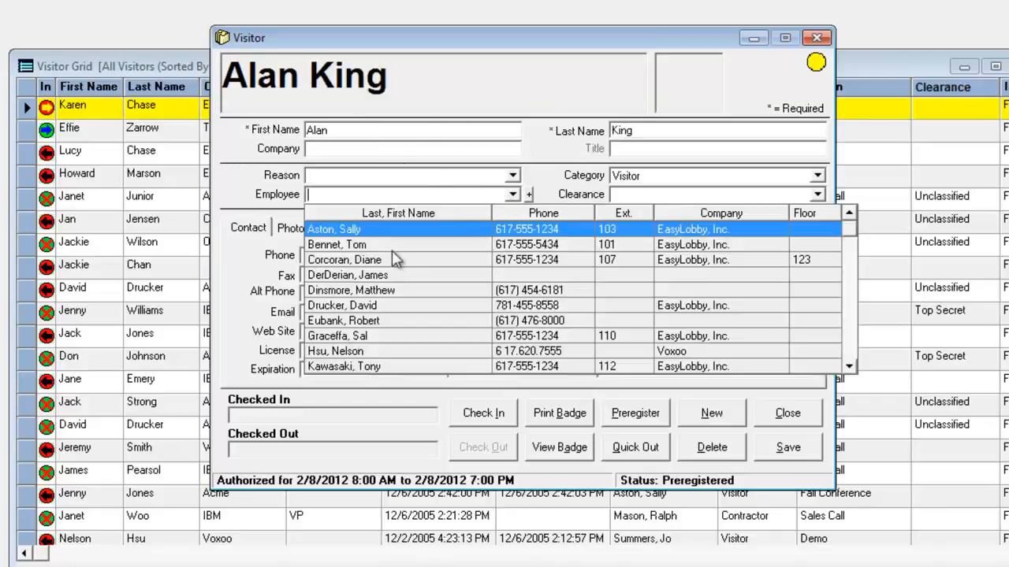
left_click(365, 306)
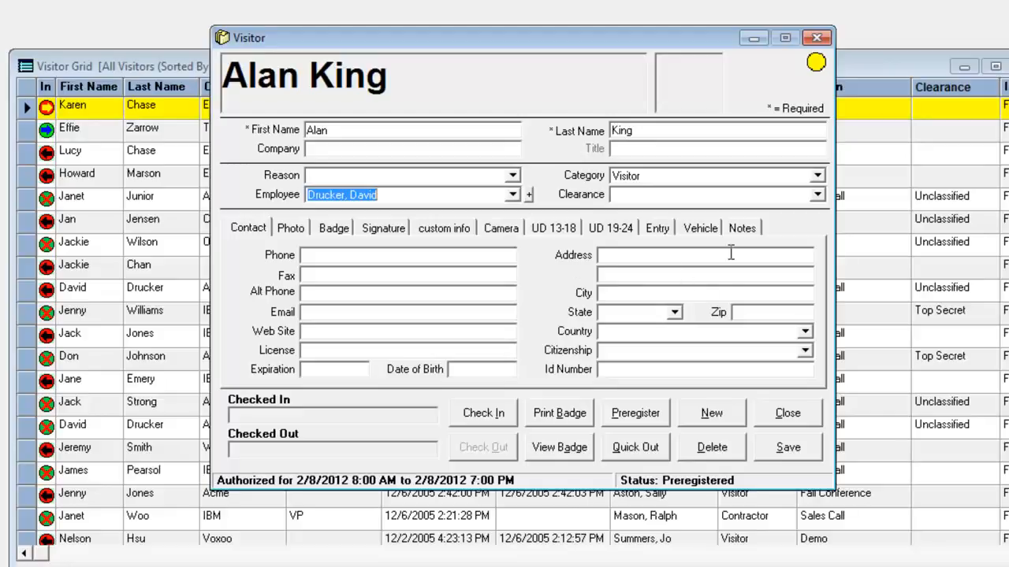
Preregister the visitor for Feb 8, 2012, 8:00 AM–7:00 PM at Main Street, then return to the Visitor Grid.
left_click(645, 422)
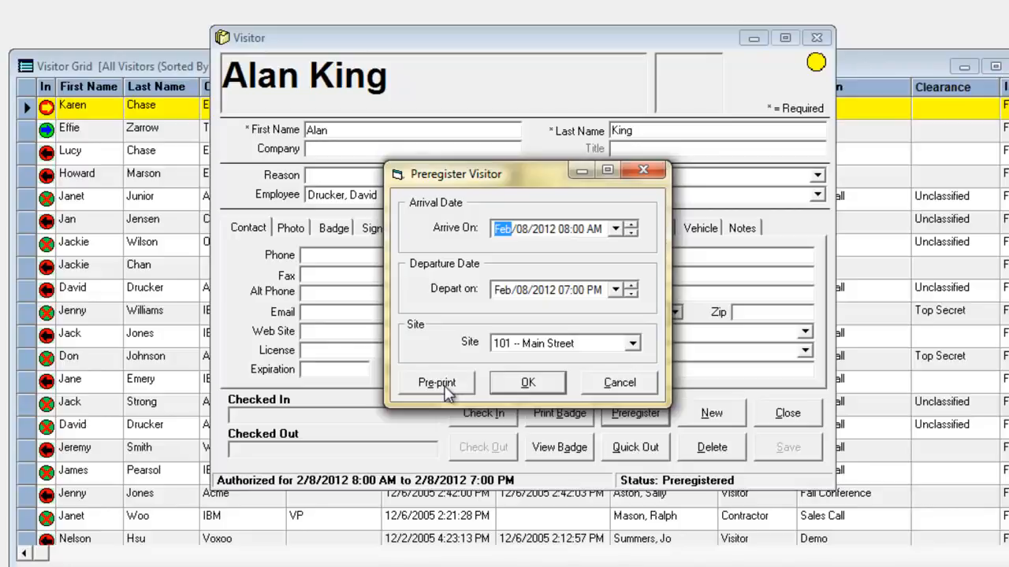
left_click(526, 384)
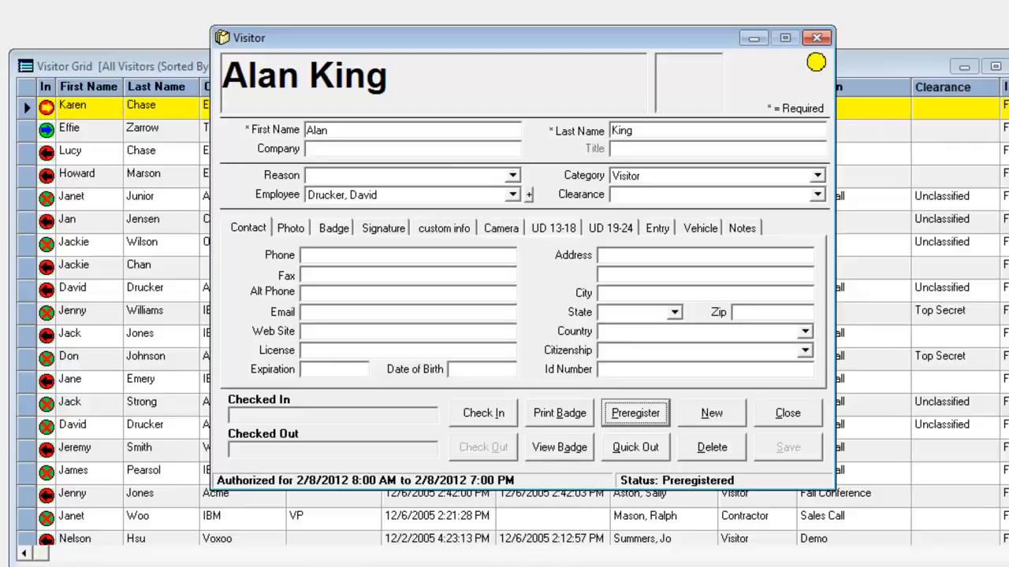
left_click(885, 66)
scroll(520, 319, "down", 15)
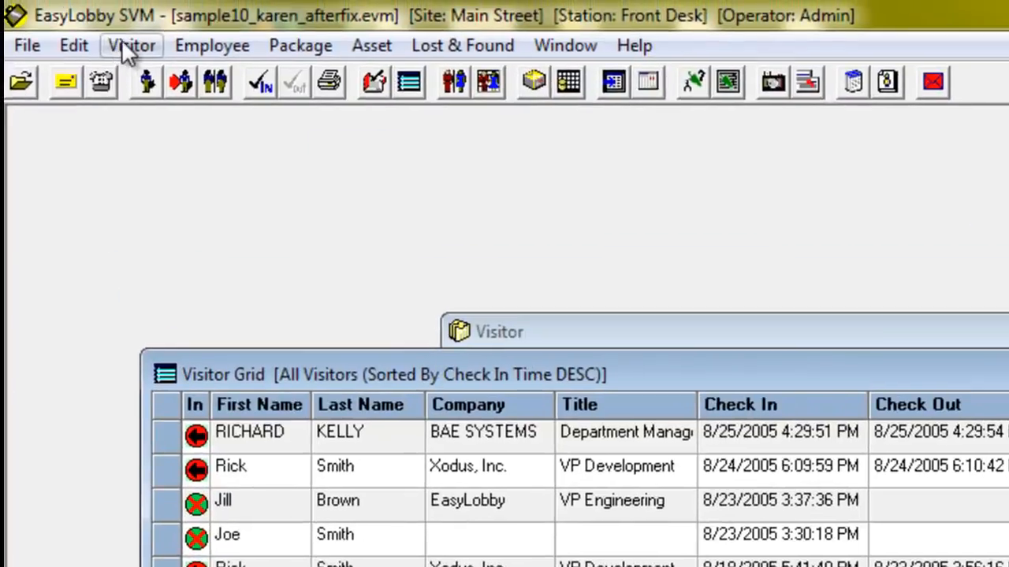
left_click(118, 13)
Check in the visitor from the Visitor menu to bring up the preregistration match.
mouse_move(158, 75)
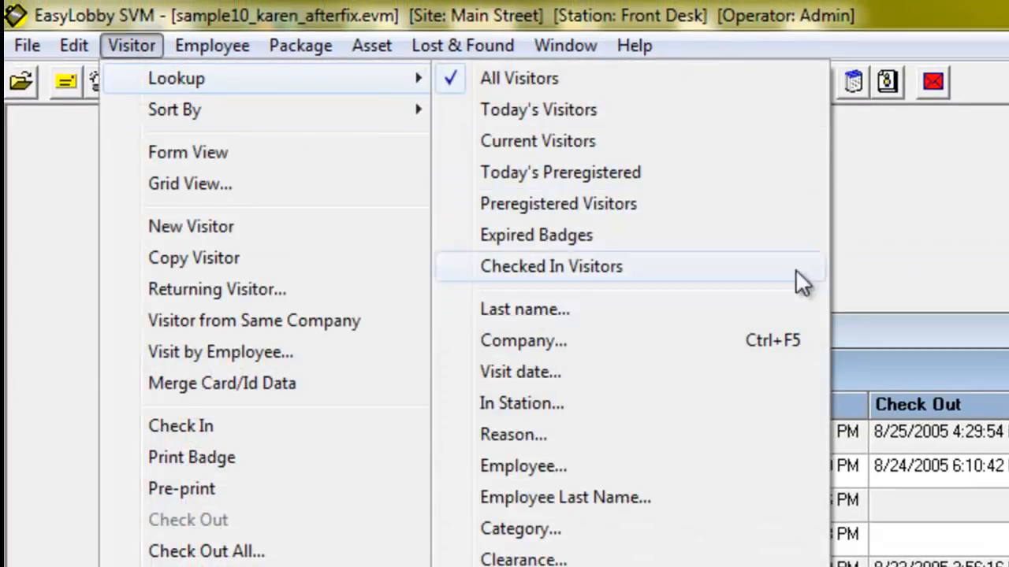
left_click(929, 256)
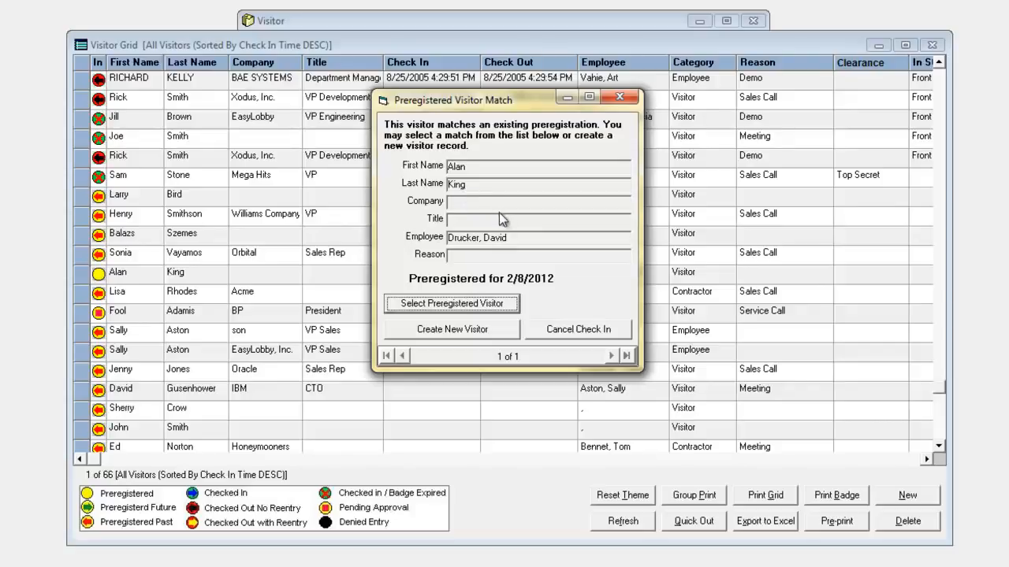
Select the matching preregistered visitor and check them in despite the non-disclosure alert.
left_click(453, 304)
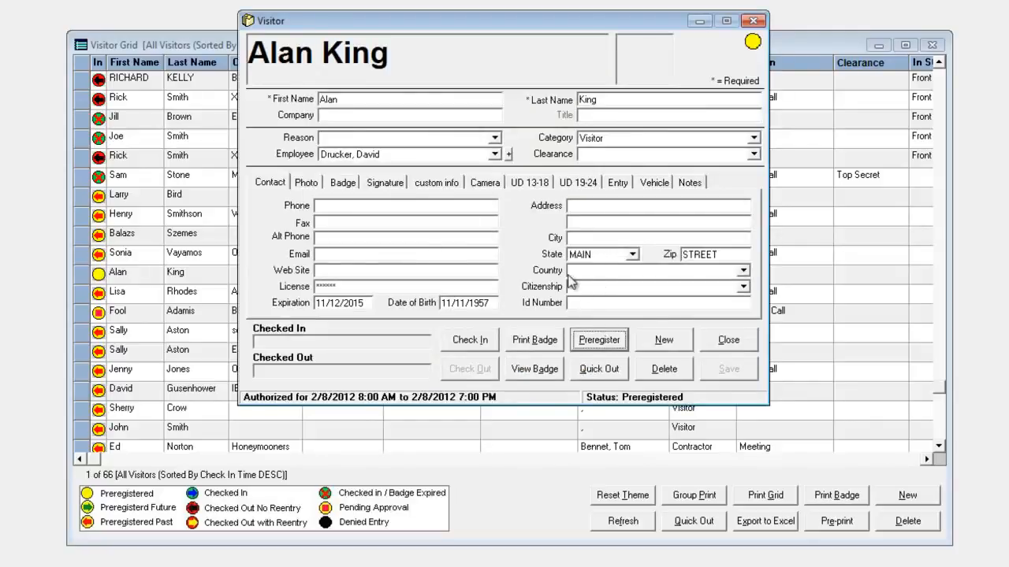
left_click(471, 340)
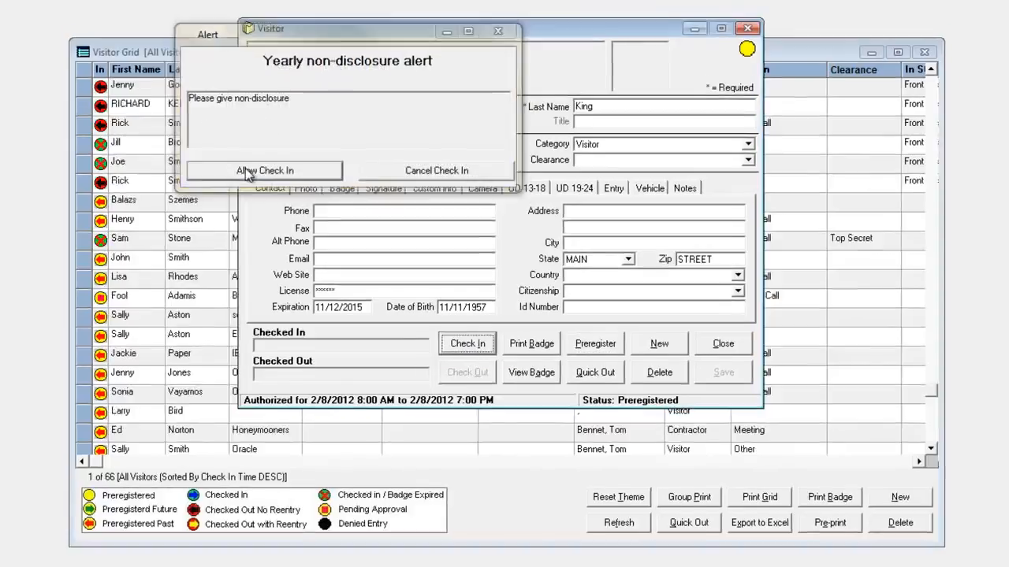
left_click(250, 164)
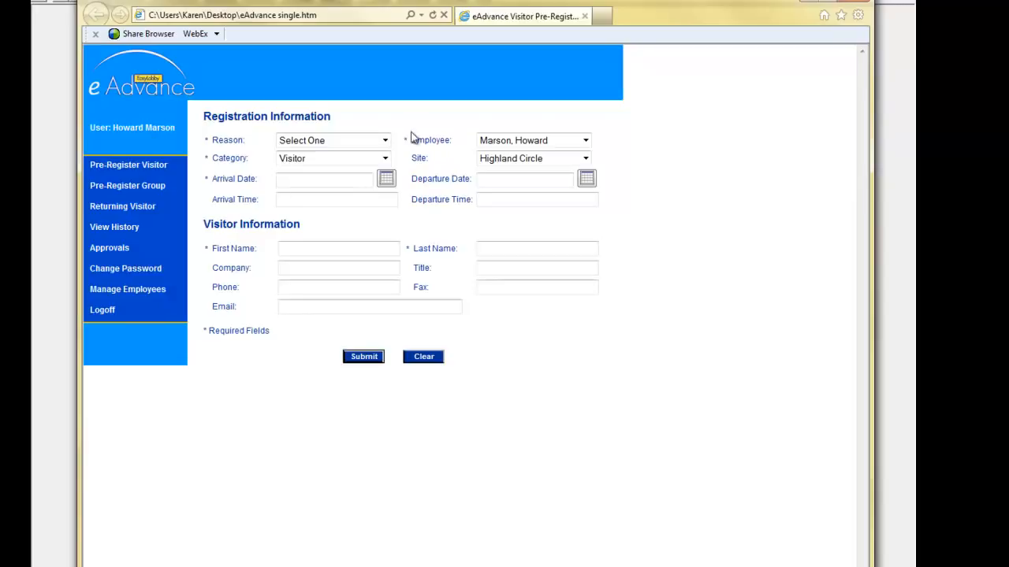
Open the host Employee list on the eAdvance form and close it unchanged.
left_click(585, 142)
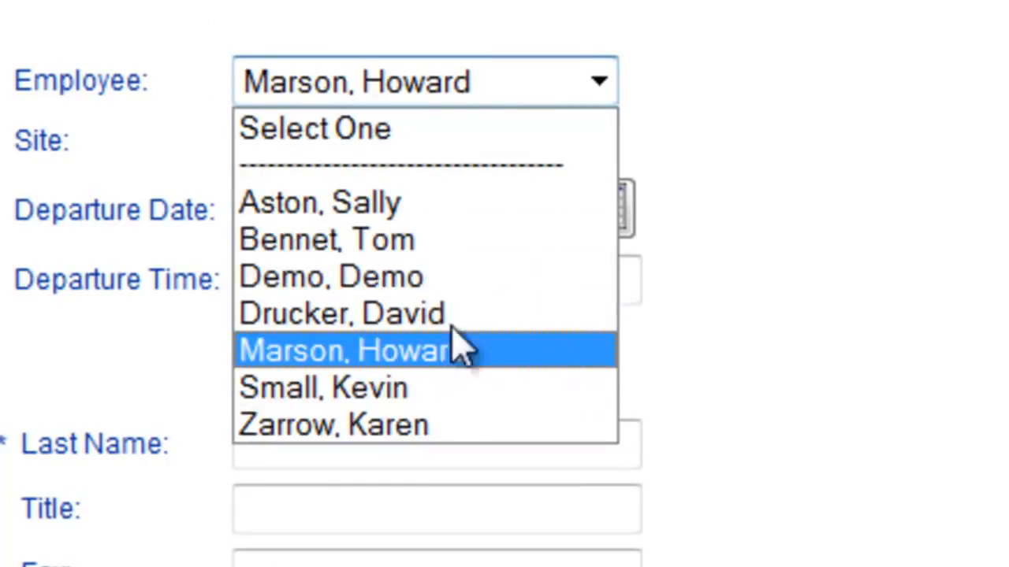
left_click(479, 32)
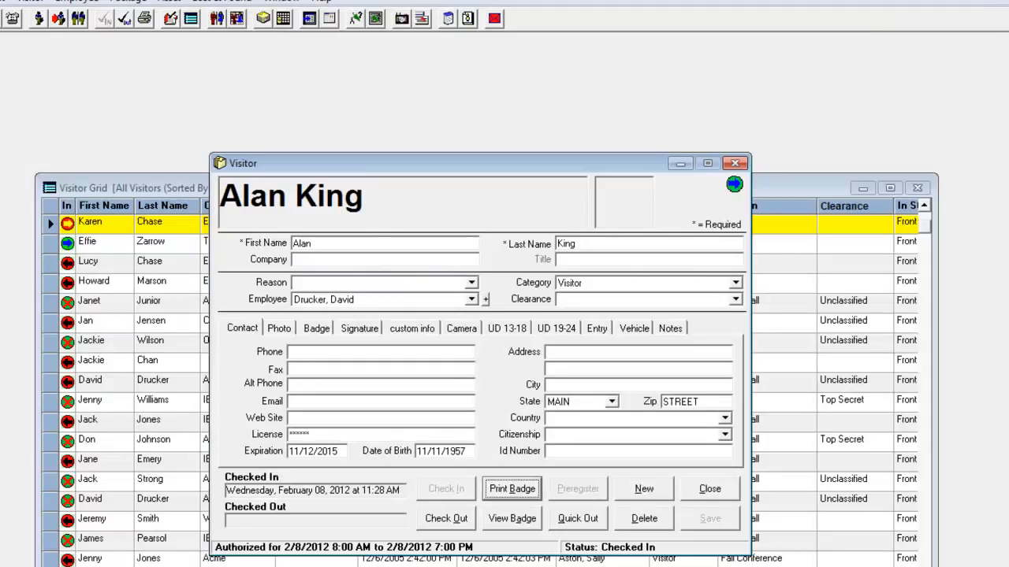
Close the visitor record, then review and close the Setup > Alerts watch list.
left_click(739, 164)
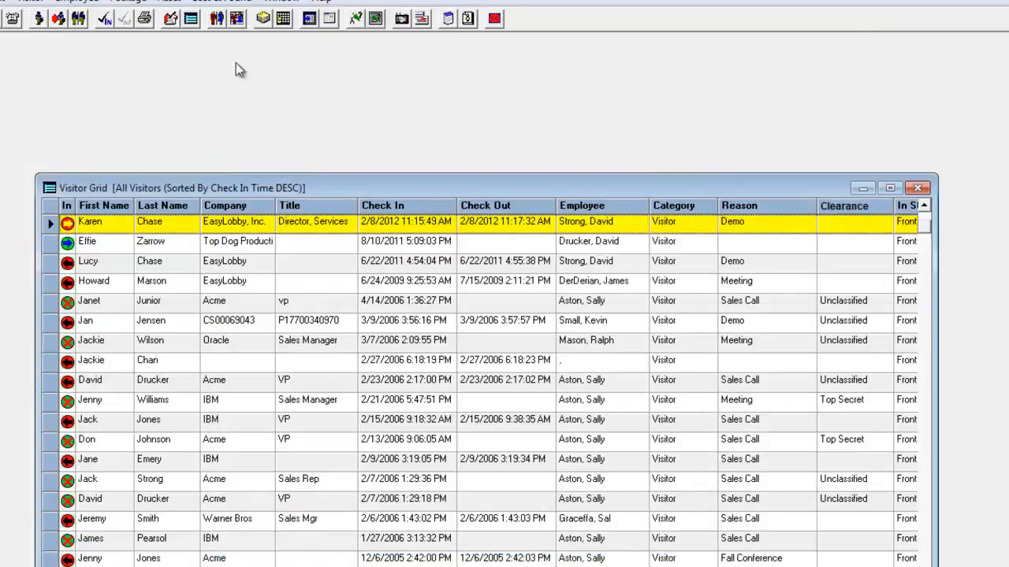
left_click(11, 1)
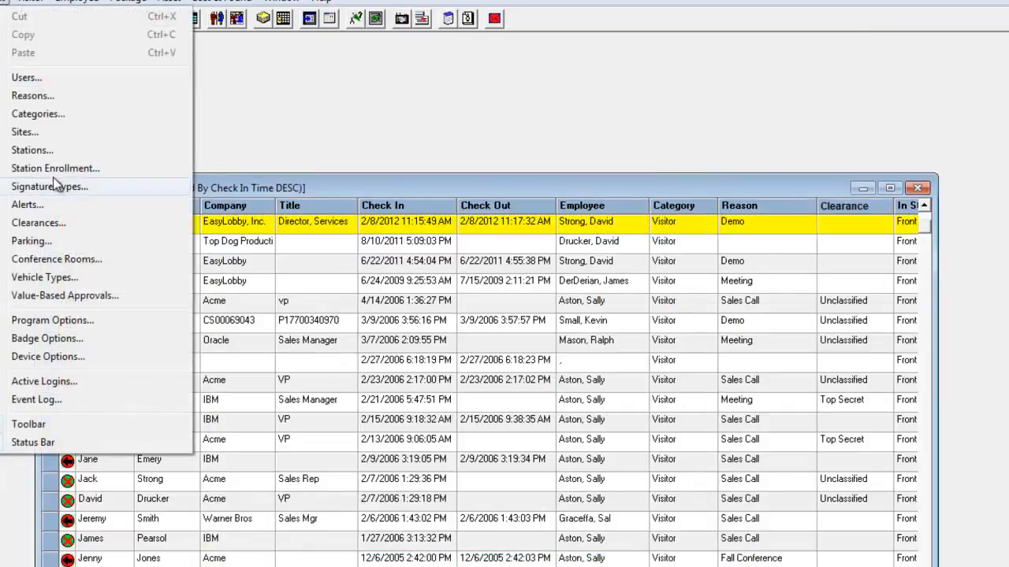
left_click(50, 205)
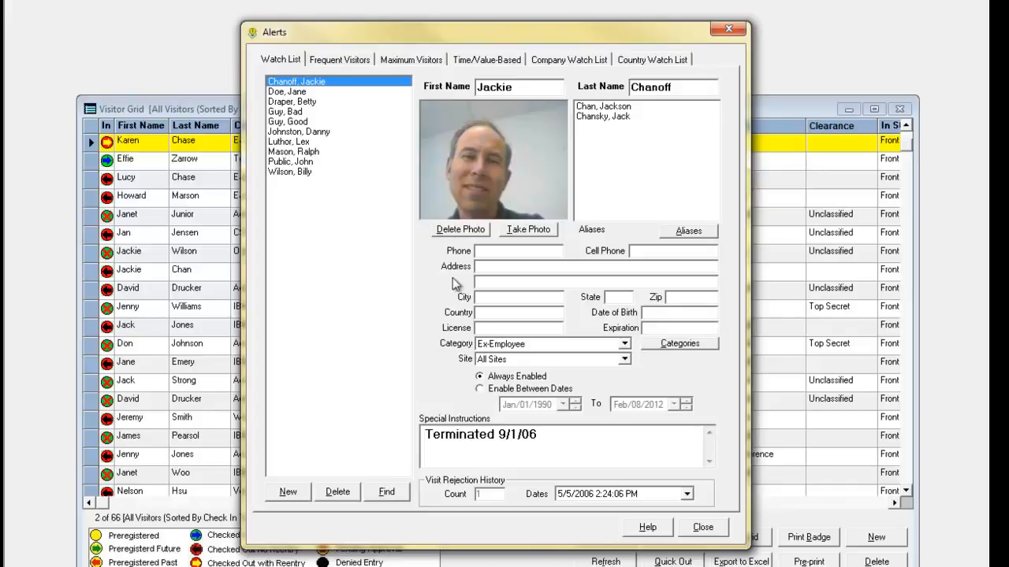
left_click(719, 31)
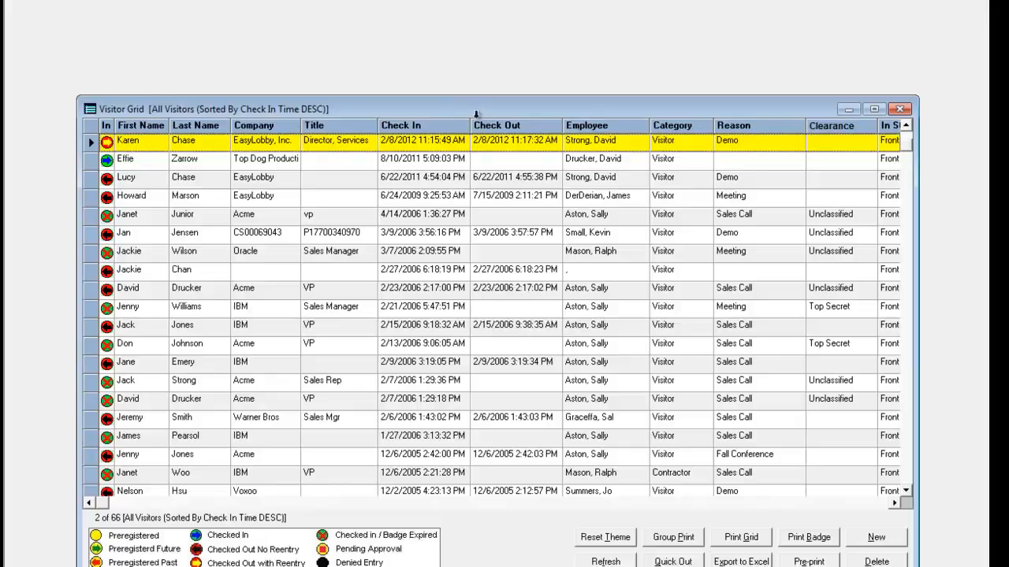
Create a new visitor with the watch-listed first and last name and deny the check-in.
left_click(875, 537)
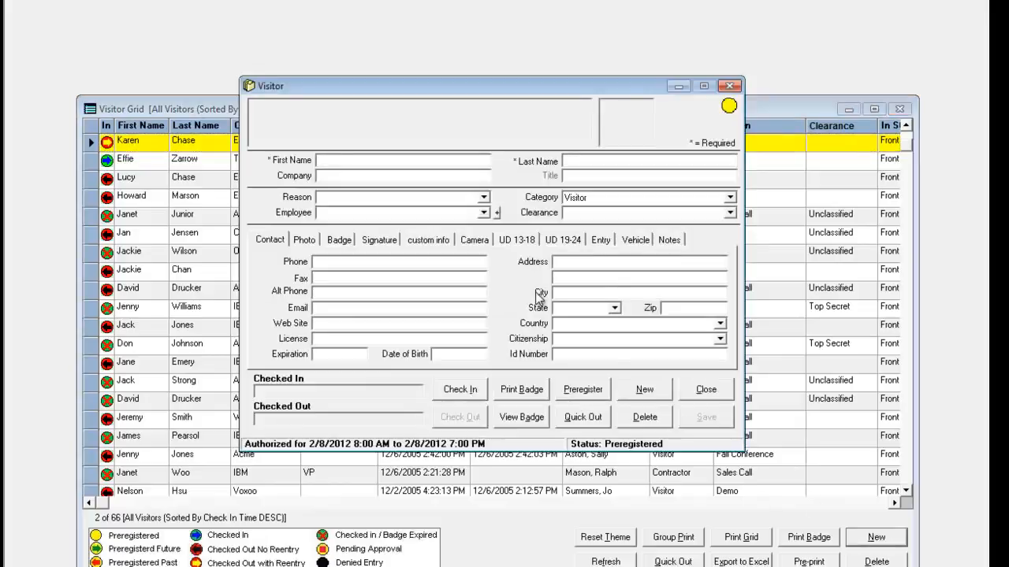
type("Lex")
key("Tab")
type("Luthor")
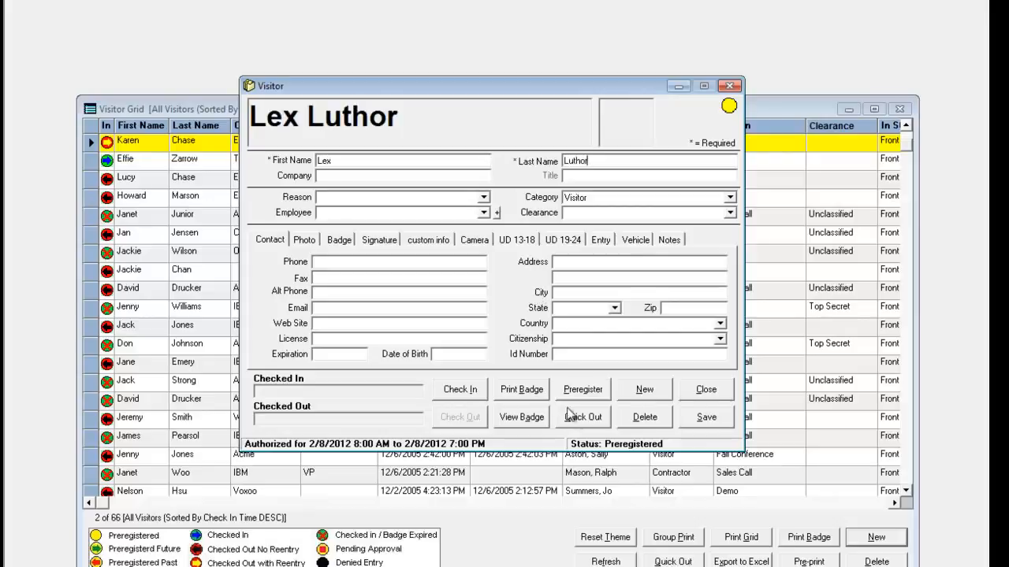
left_click(461, 390)
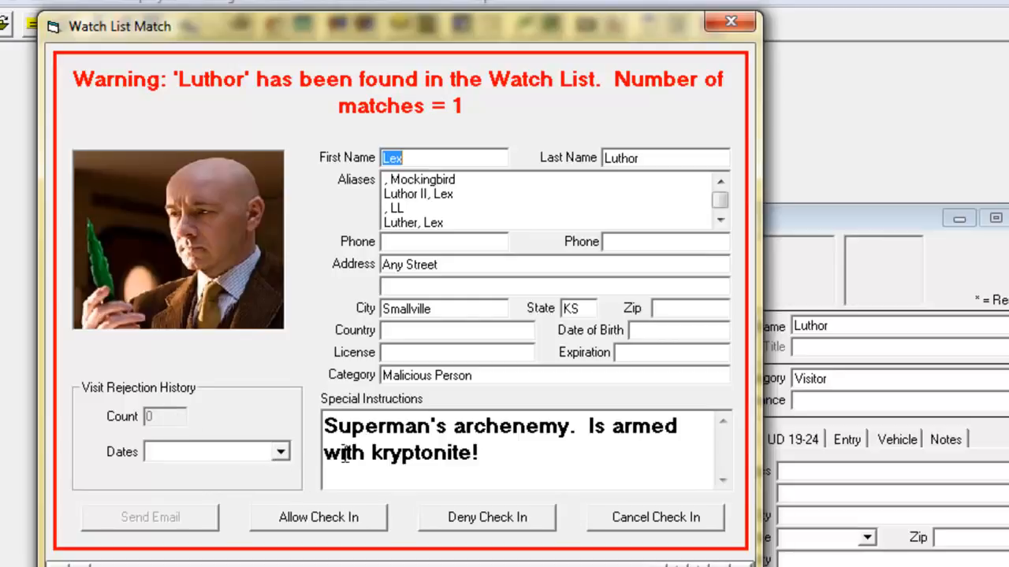
left_click(474, 524)
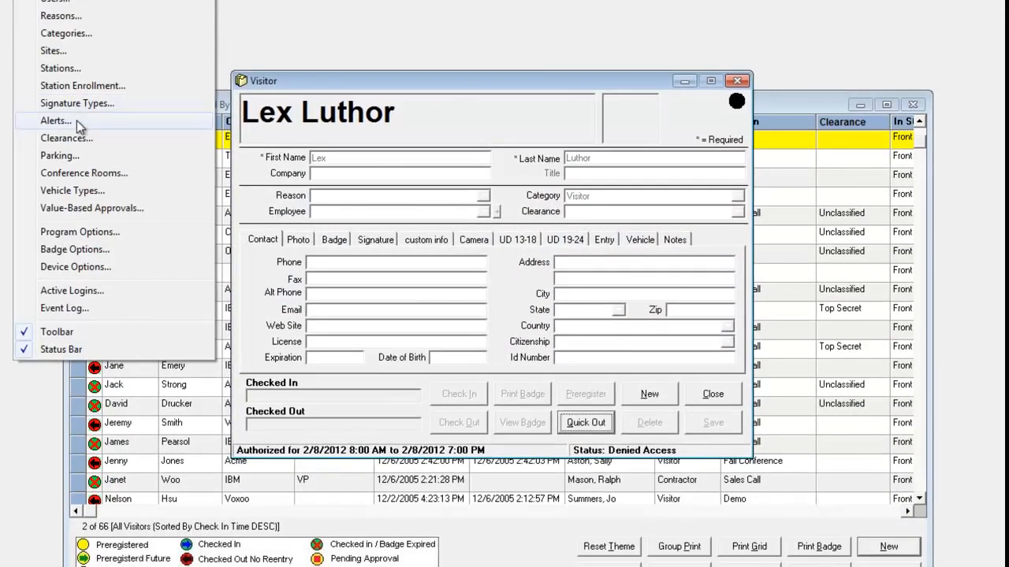
Review the Forgetful Employee frequent-visitor alert and the Yearly non-disclosure time-based alert.
left_click(86, 210)
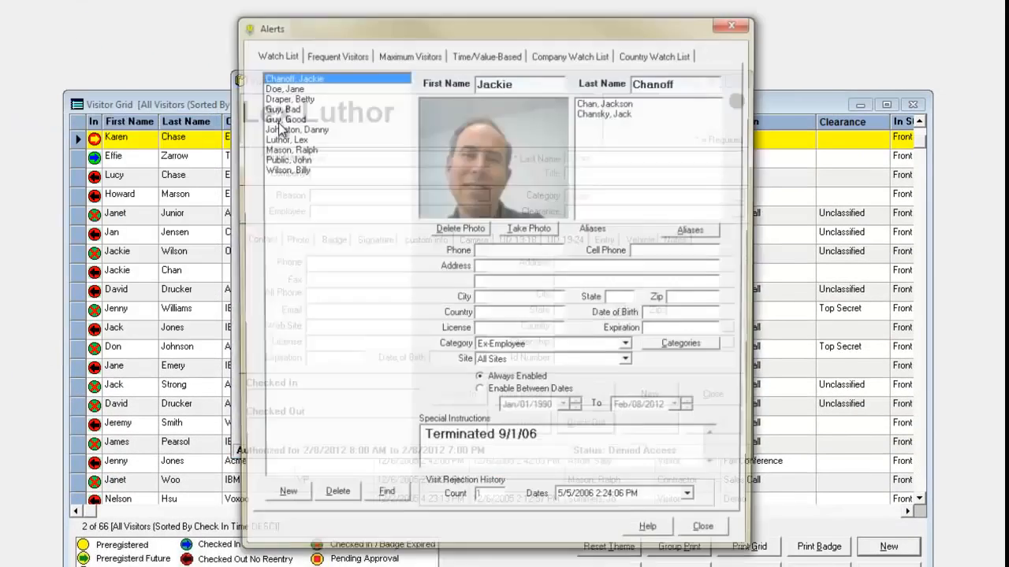
left_click(325, 55)
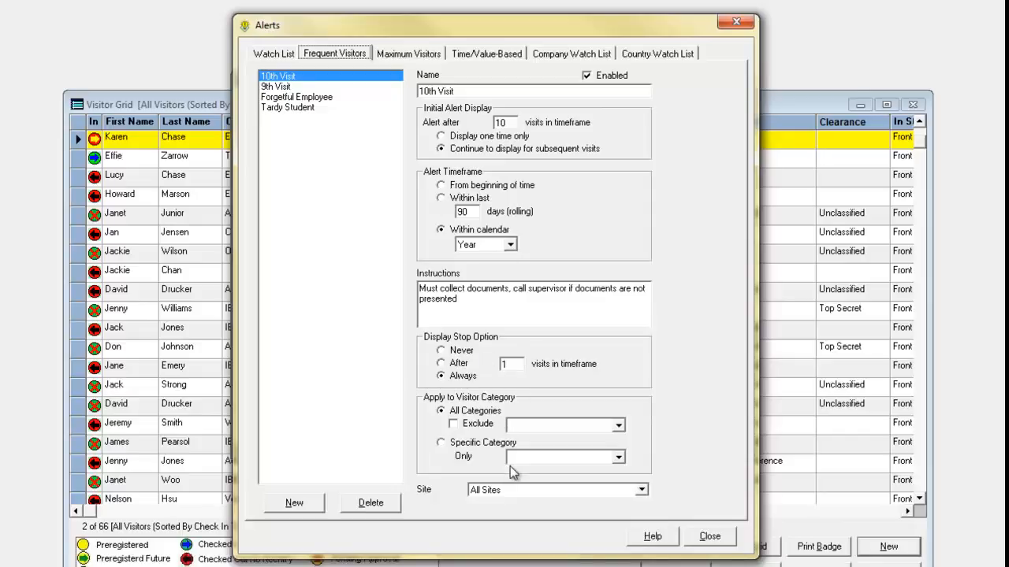
left_click(322, 98)
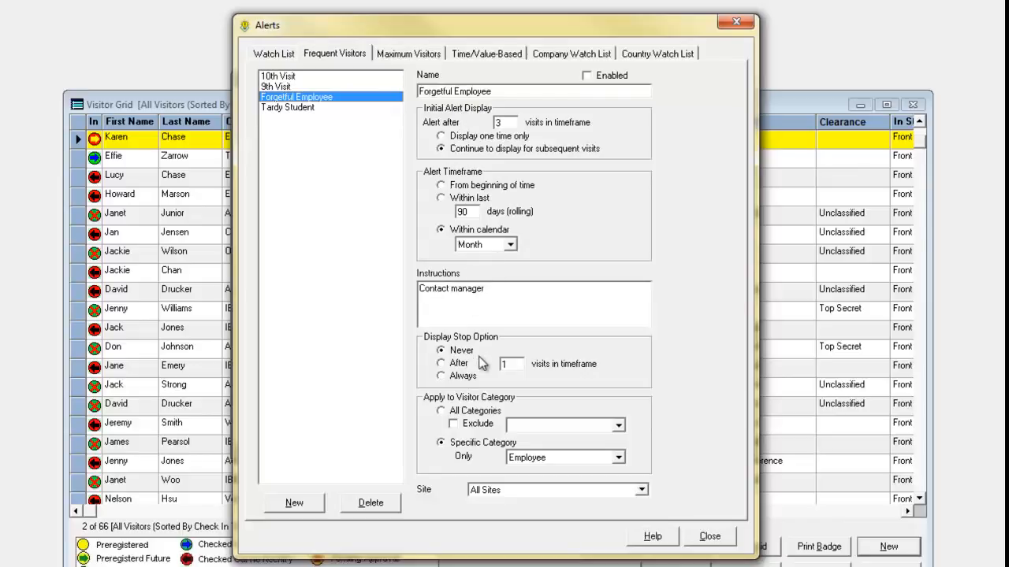
left_click(471, 56)
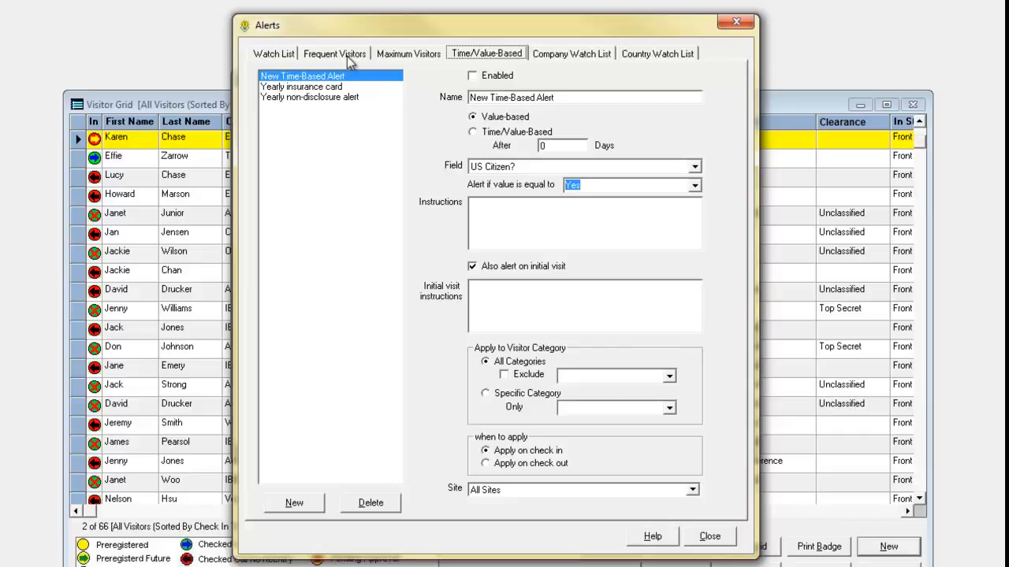
left_click(342, 95)
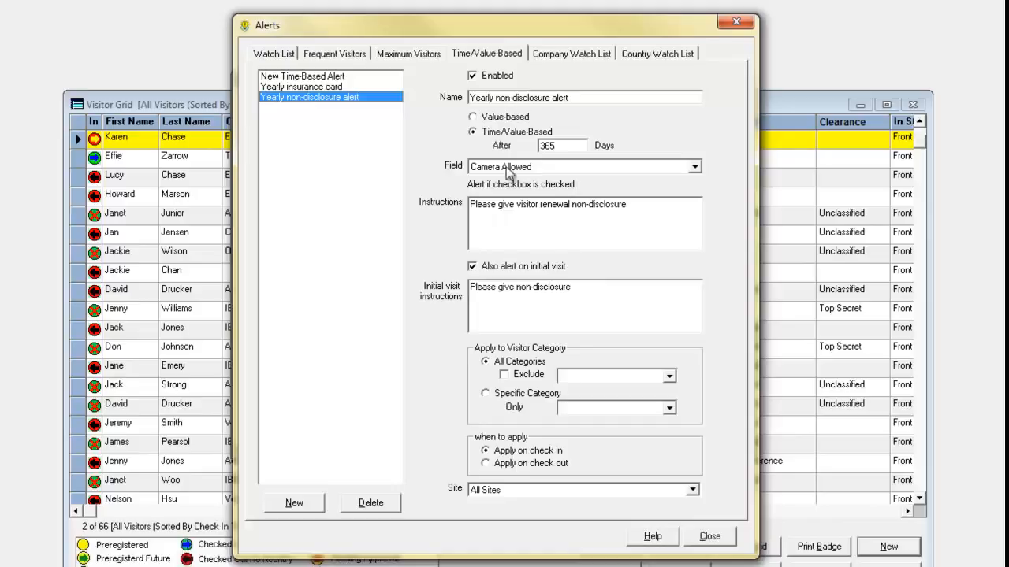
Check Maximum Visitors and the country watch list, ending on the company watch list with Acme Courier.
left_click(410, 54)
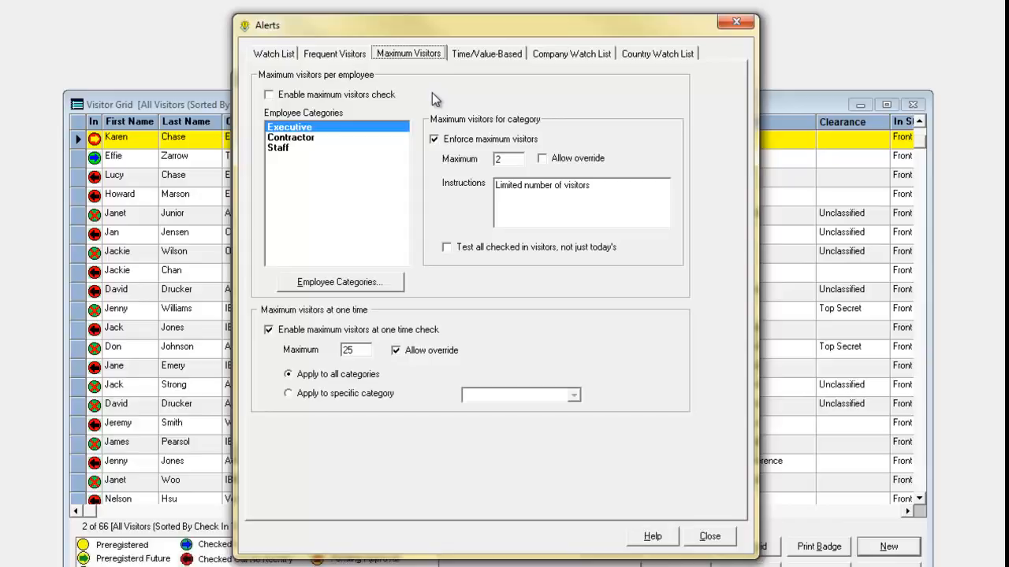
left_click(562, 55)
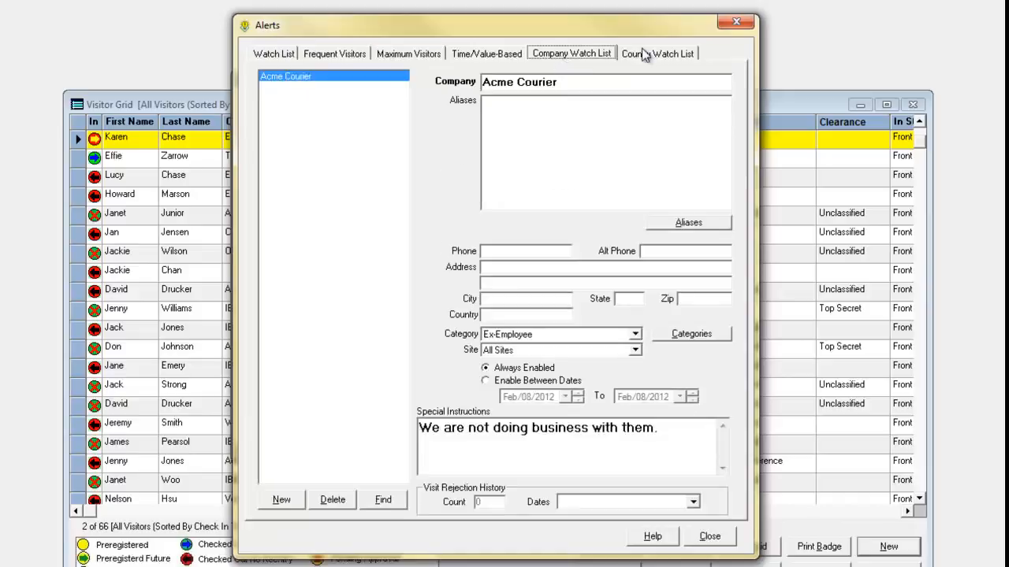
left_click(645, 53)
left_click(573, 59)
Close the alert settings, then open and close the Package Form View.
left_click(736, 21)
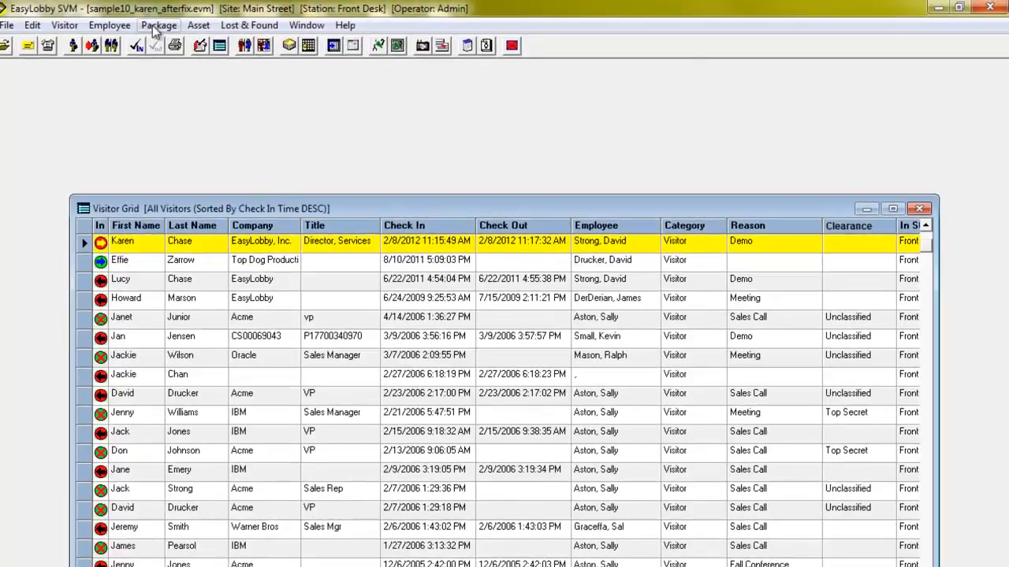
left_click(158, 19)
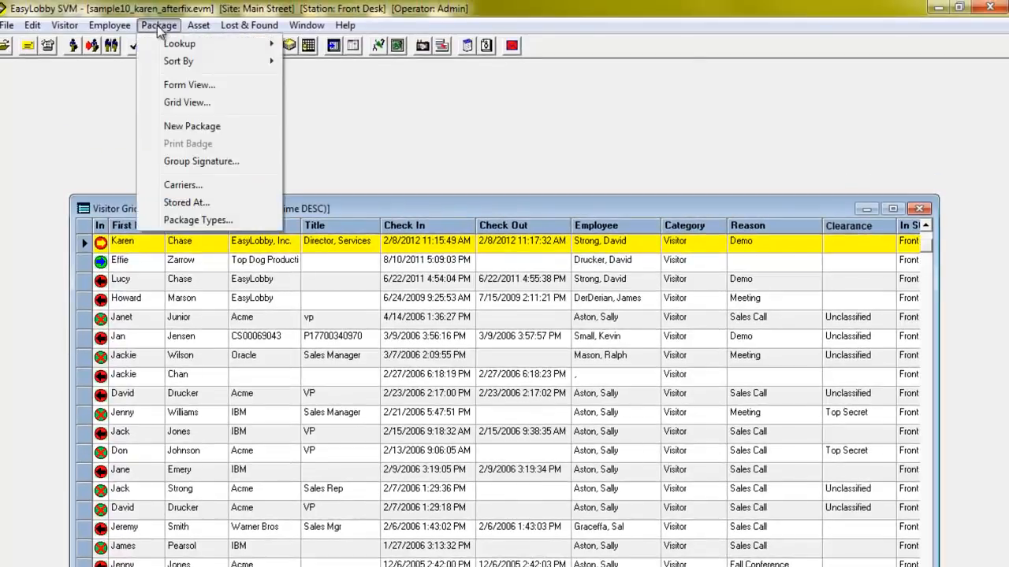
left_click(188, 79)
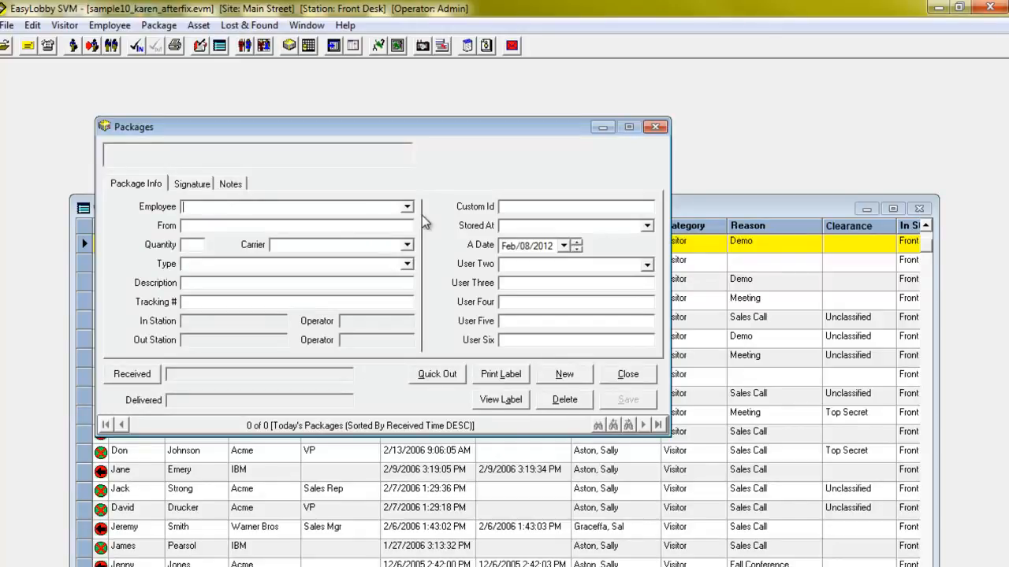
left_click(654, 127)
Draft the host notification email 'Message from the Reception Desk' and discard it unsent.
left_click(26, 46)
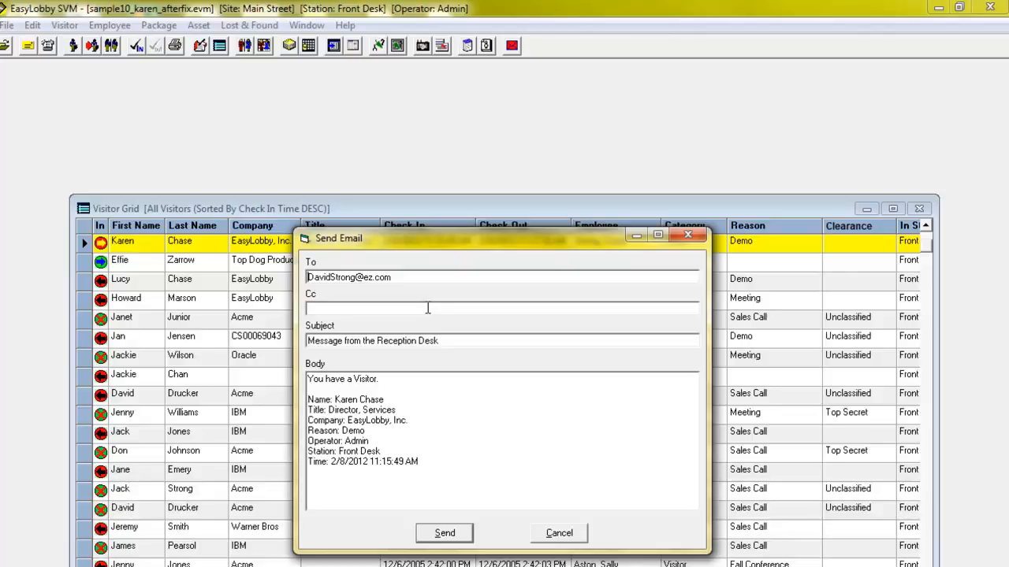
left_click(692, 236)
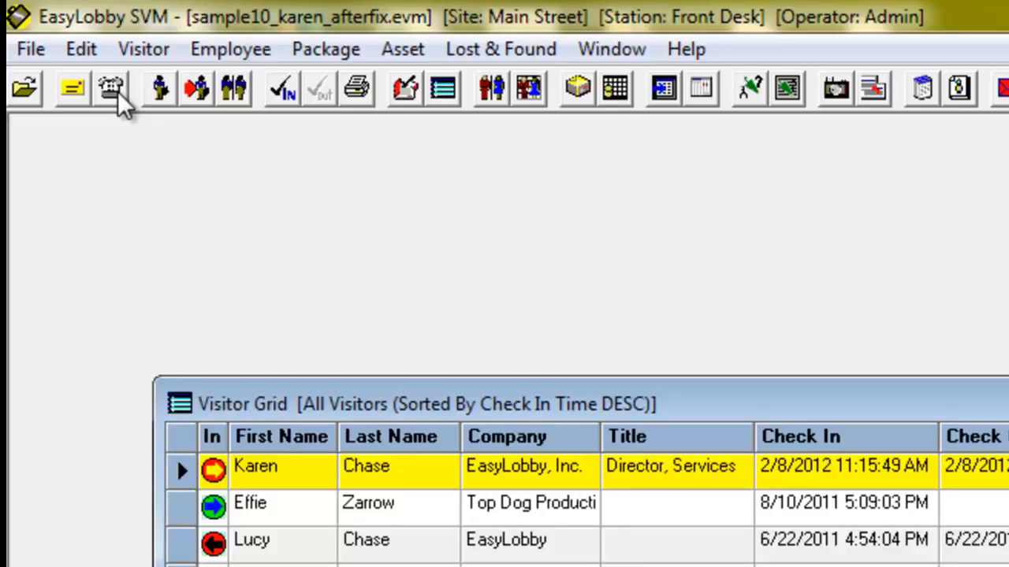
left_click(411, 53)
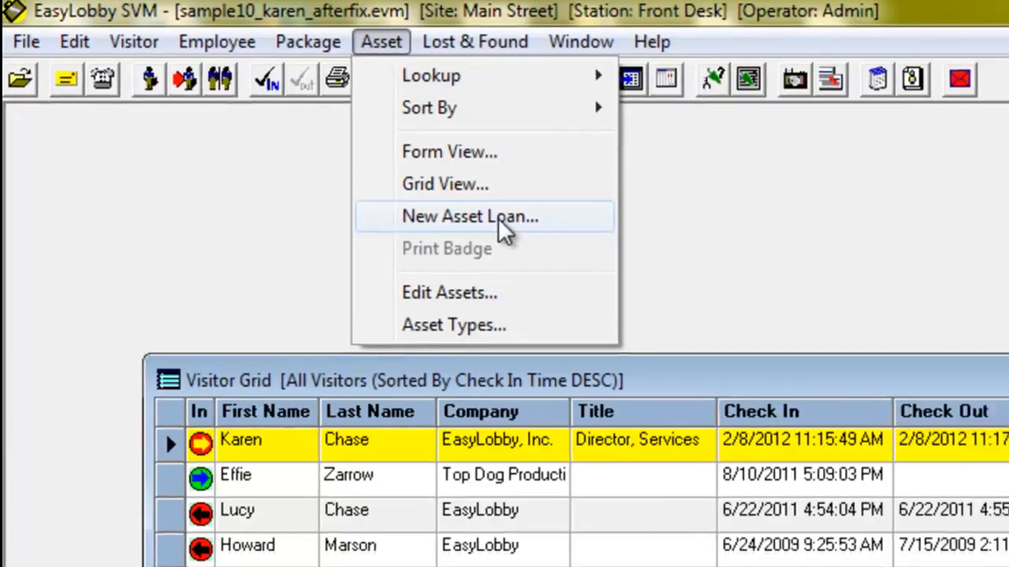
left_click(512, 234)
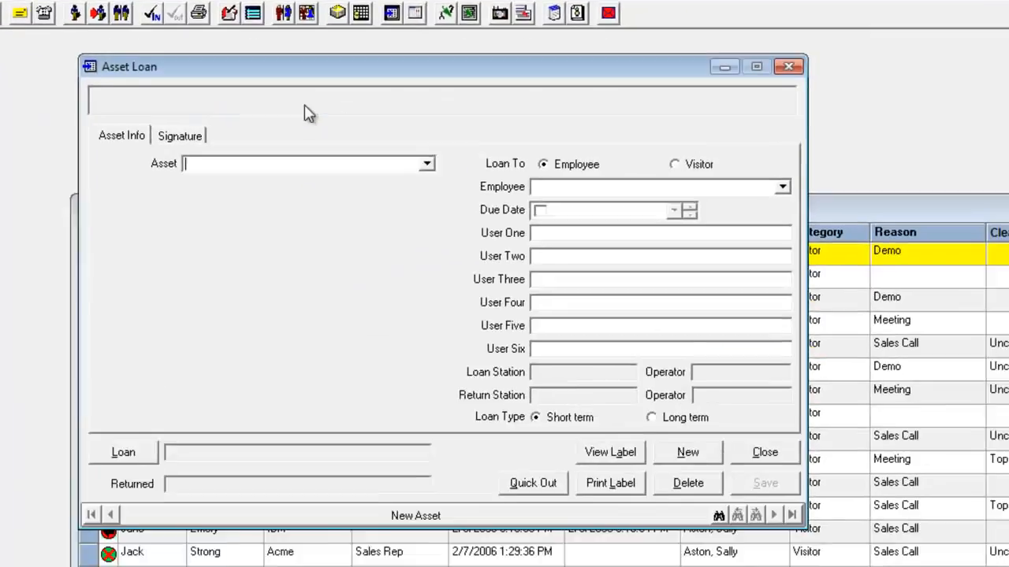
left_click(391, 143)
left_click(587, 185)
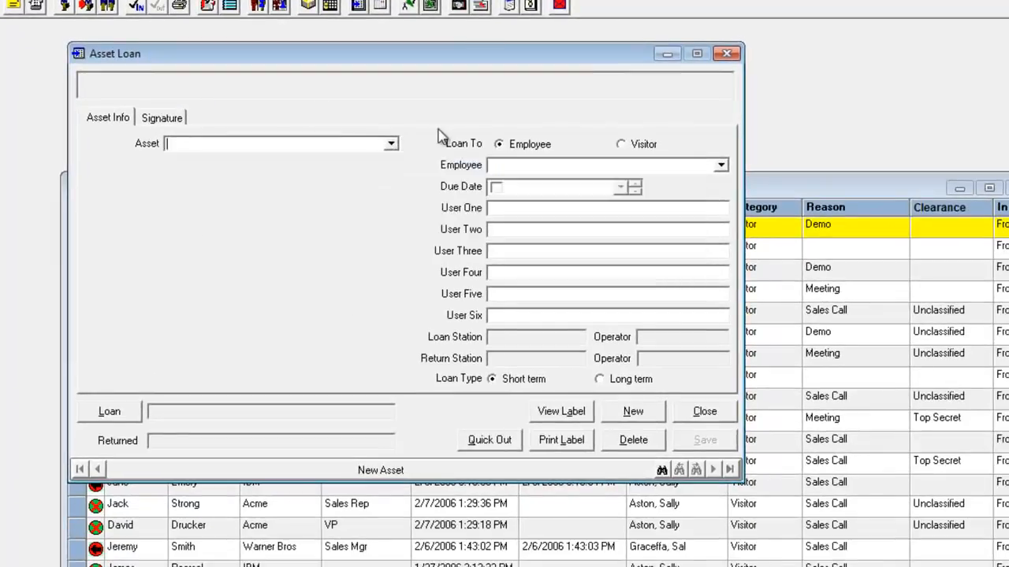
left_click(587, 165)
left_click(363, 221)
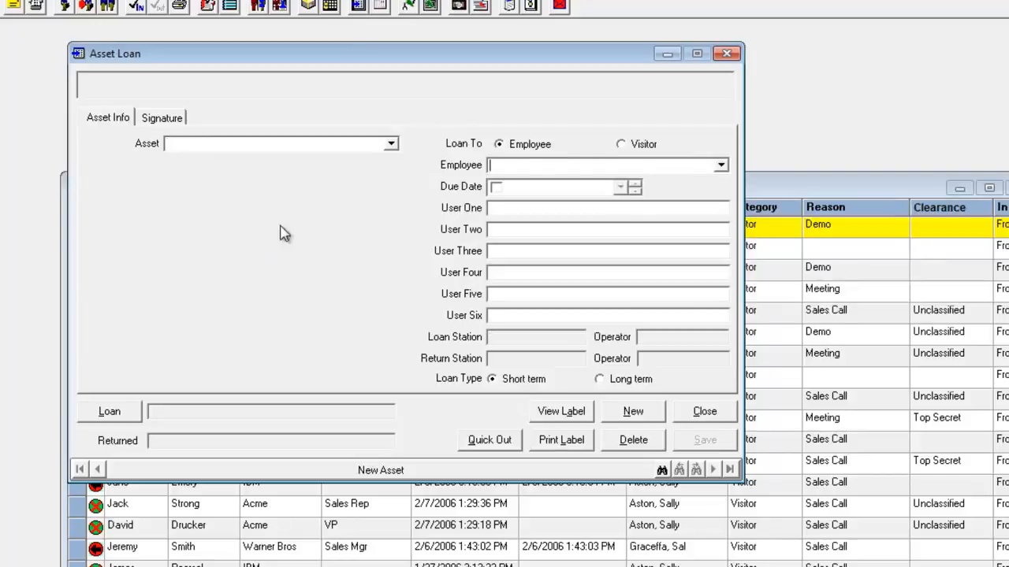
left_click(723, 53)
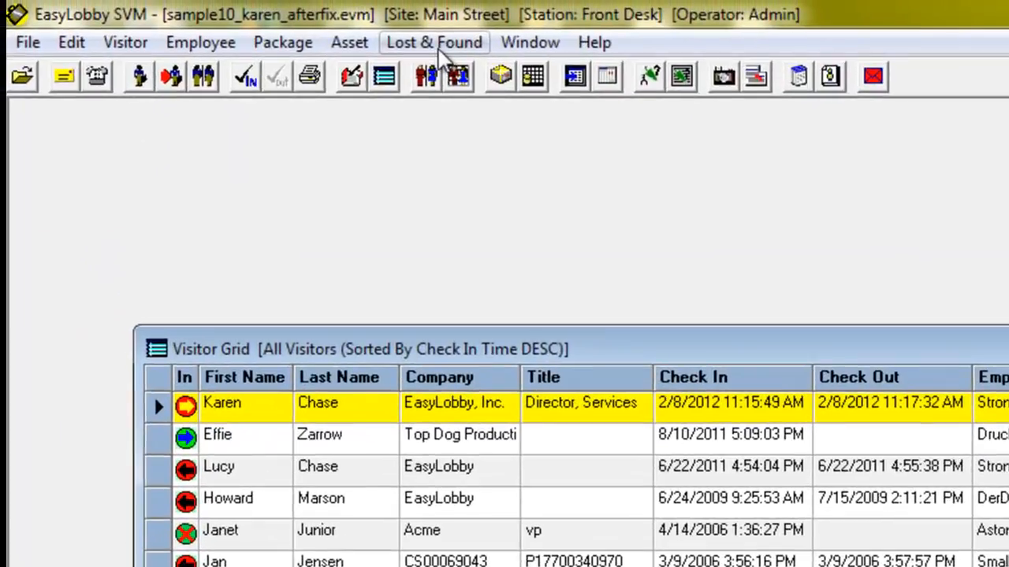
Dismiss the File menu without choosing anything and open the Current Visitors report.
left_click(31, 42)
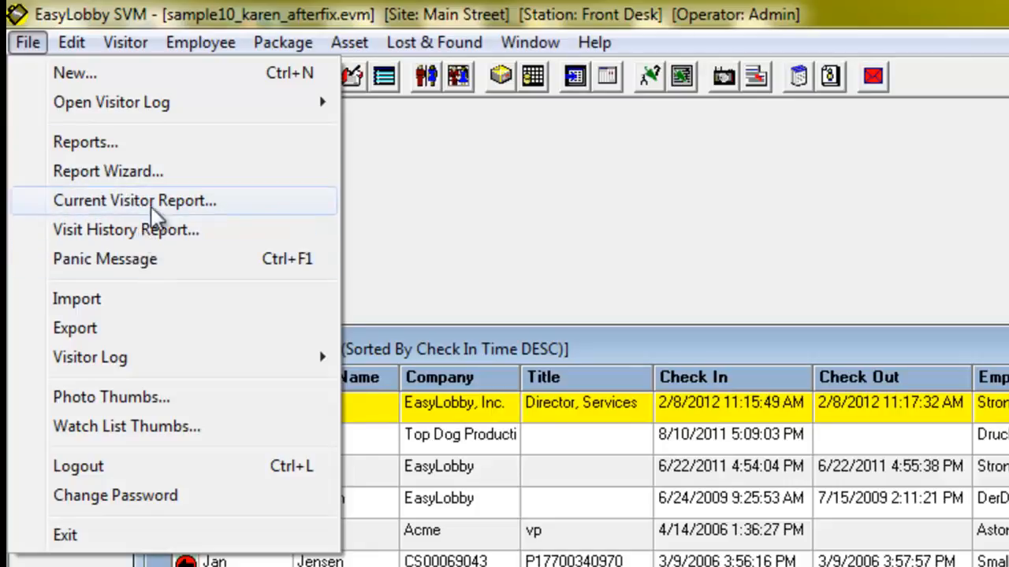
left_click(508, 243)
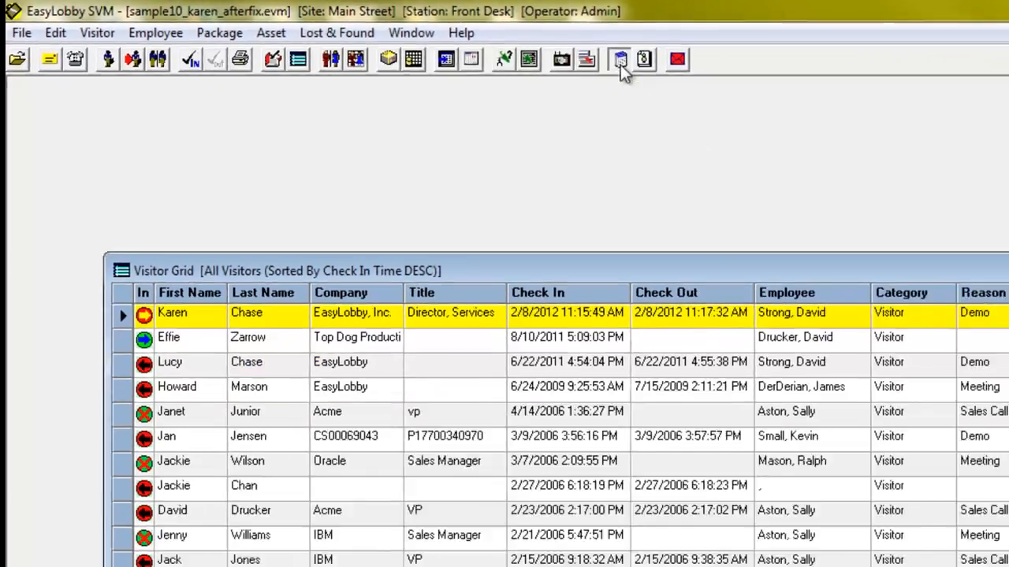
left_click(799, 79)
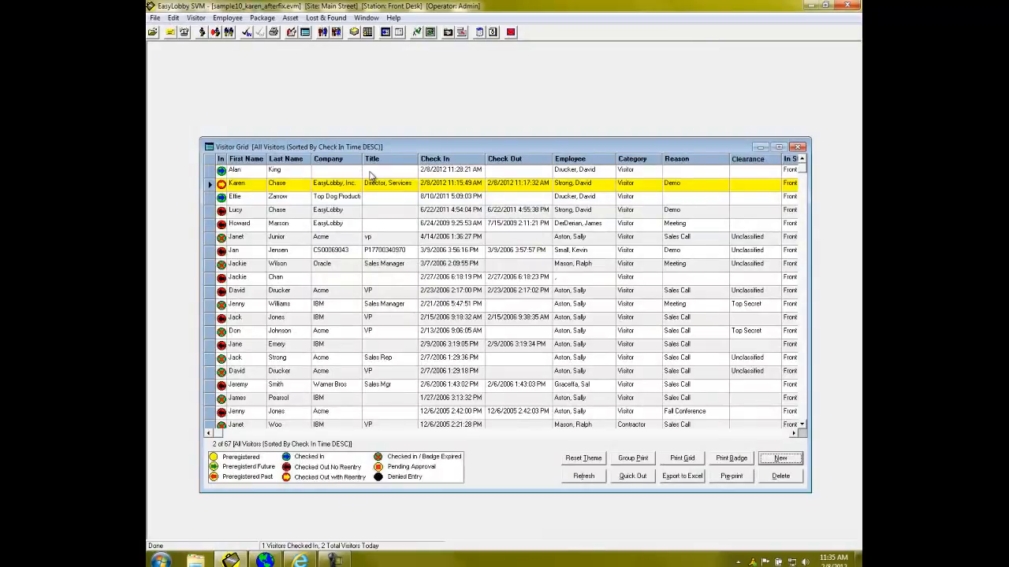
Look up the newest visitor's badge Custom Id, then bring EasyLobby Satellite to the front.
double_click(370, 173)
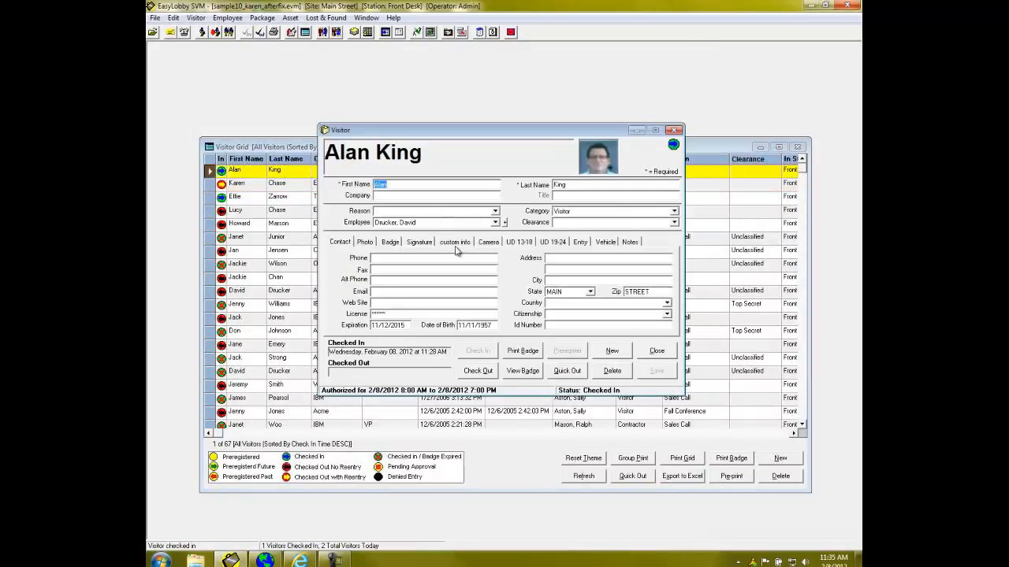
left_click(390, 242)
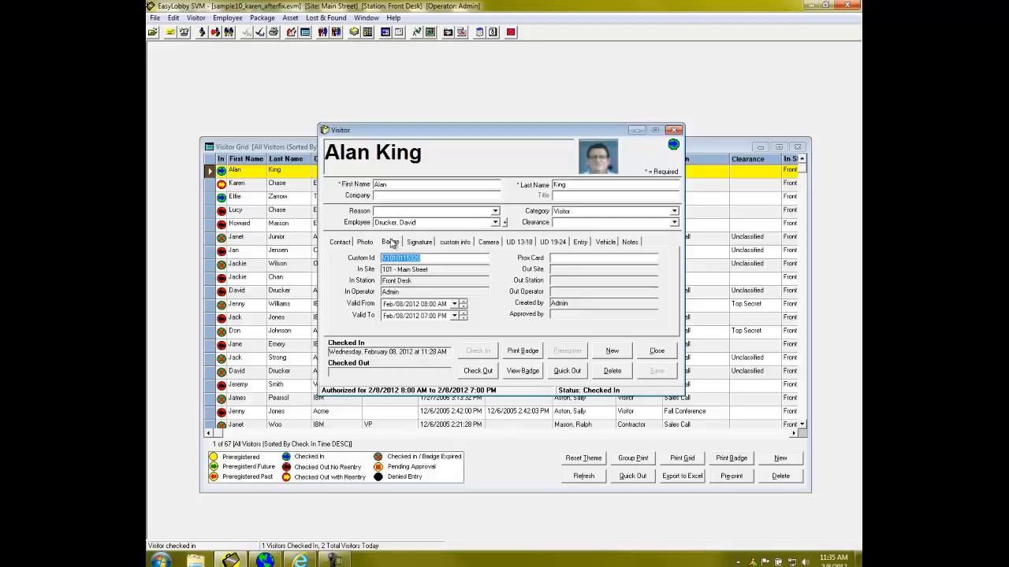
left_click(265, 560)
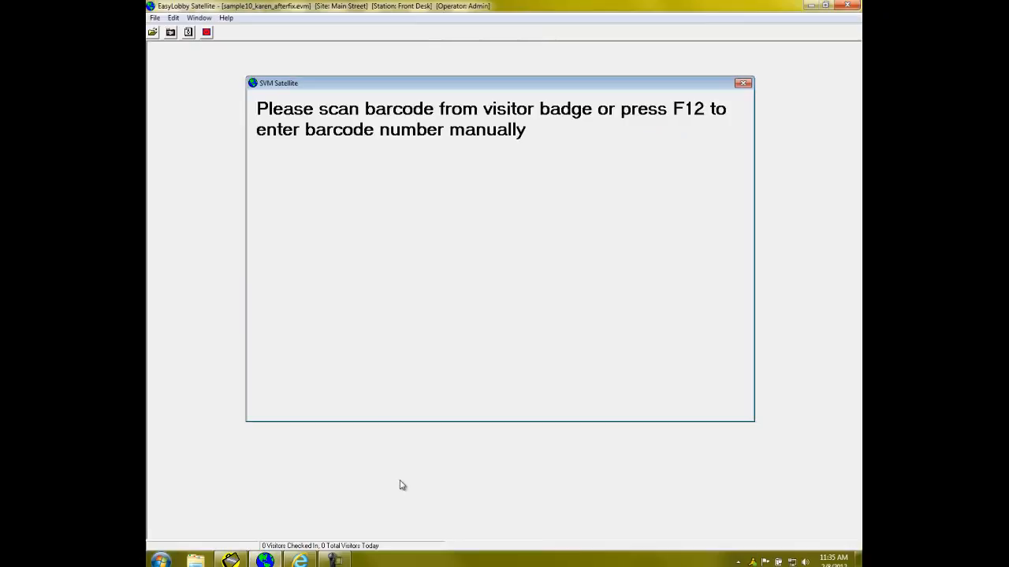
Log the visitor's checkpoint arrival by manually entering the badge Custom Id.
key("F12")
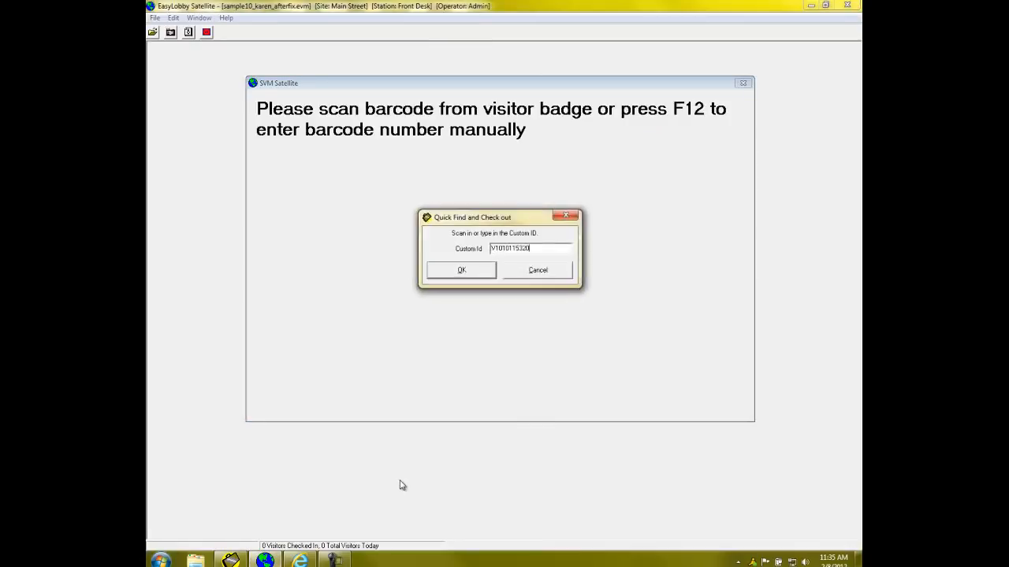
left_click(490, 275)
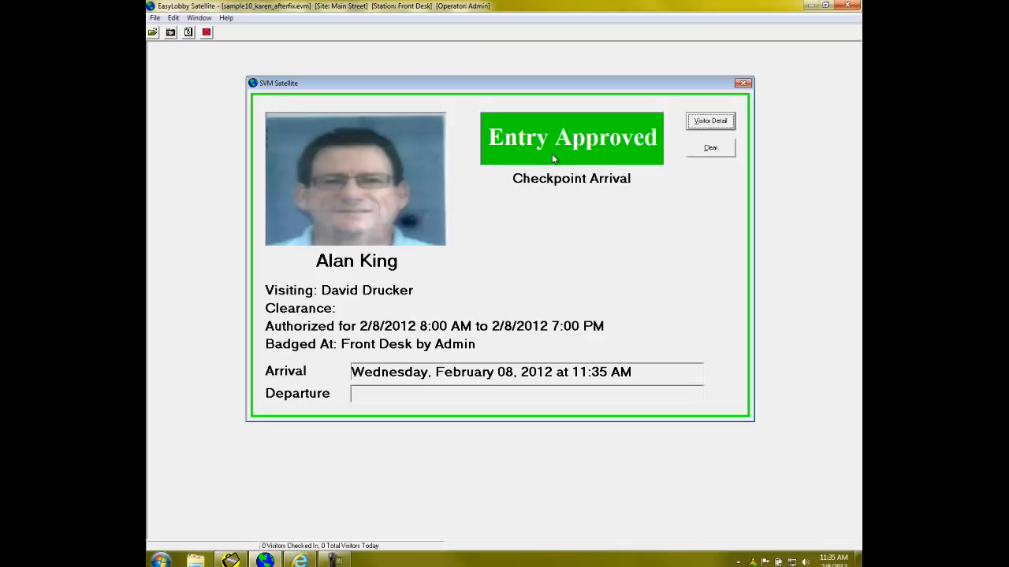
left_click(711, 149)
Log the checkpoint departure with the same badge Id and return to EasyLobby SVM.
key("F12")
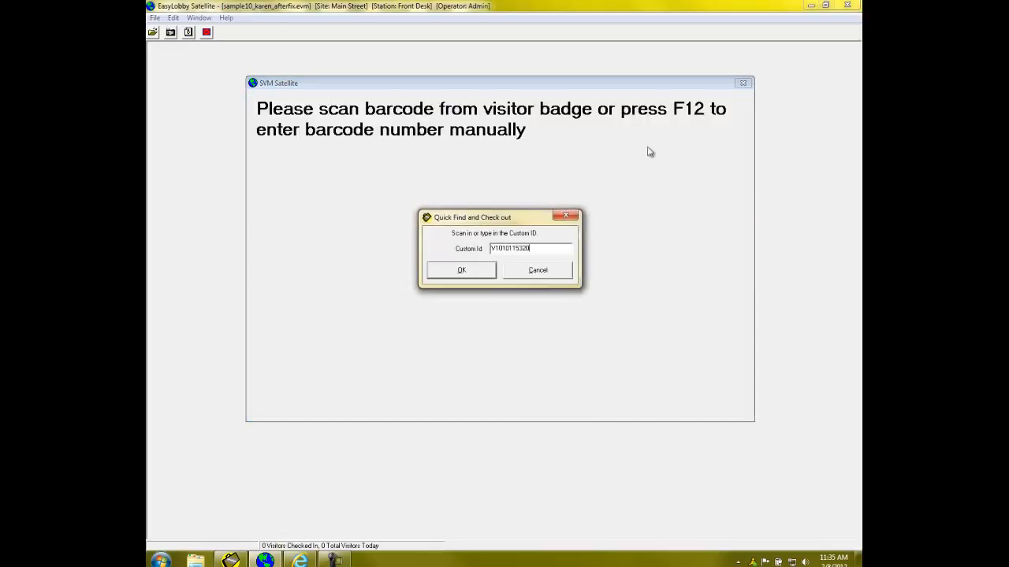
left_click(462, 276)
left_click(693, 150)
left_click(243, 560)
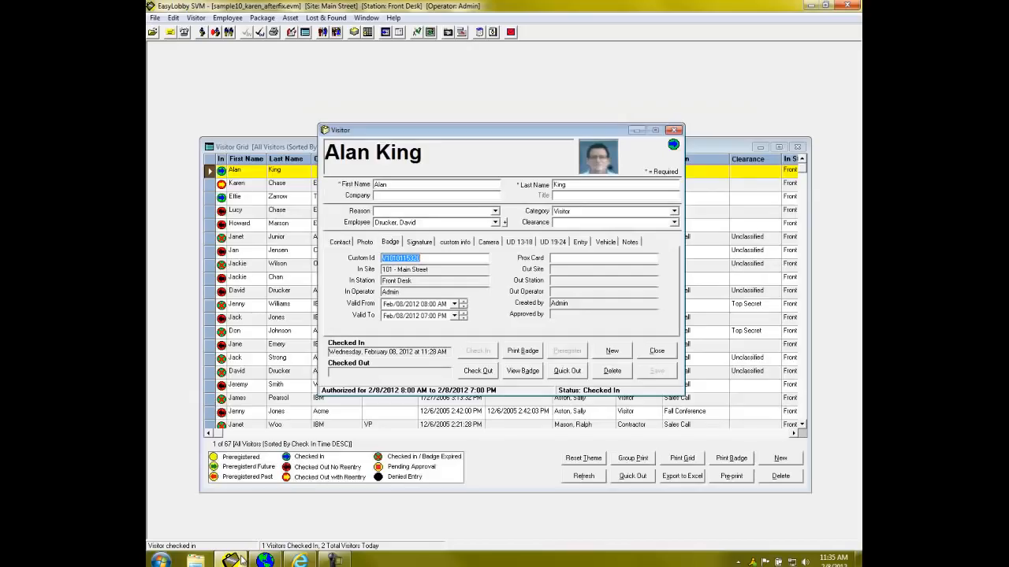
Refresh the visitor's Entry history to show arrival at 11:35:43 and departure at 11:35:50 AM.
left_click(583, 246)
right_click(566, 286)
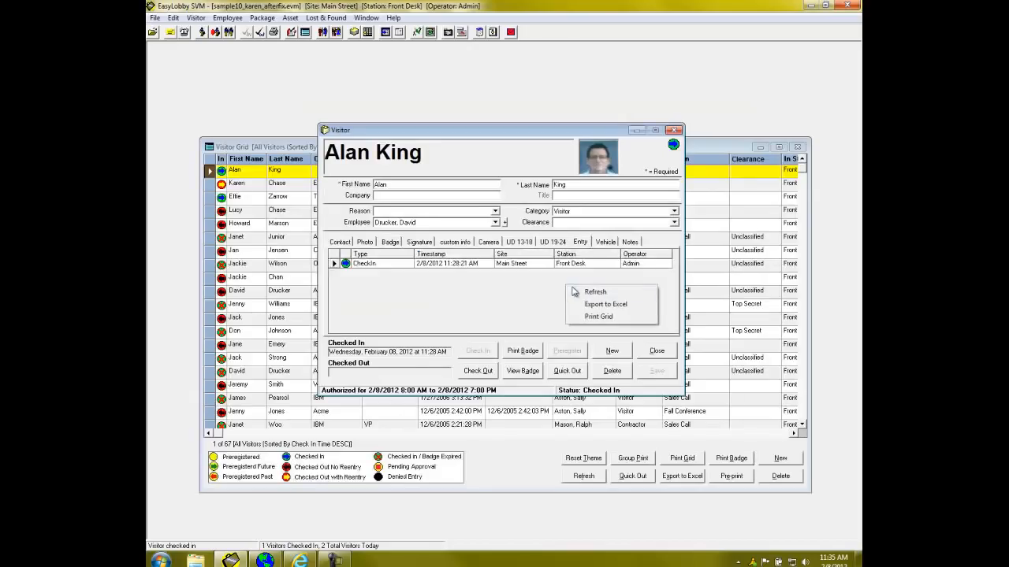
left_click(590, 292)
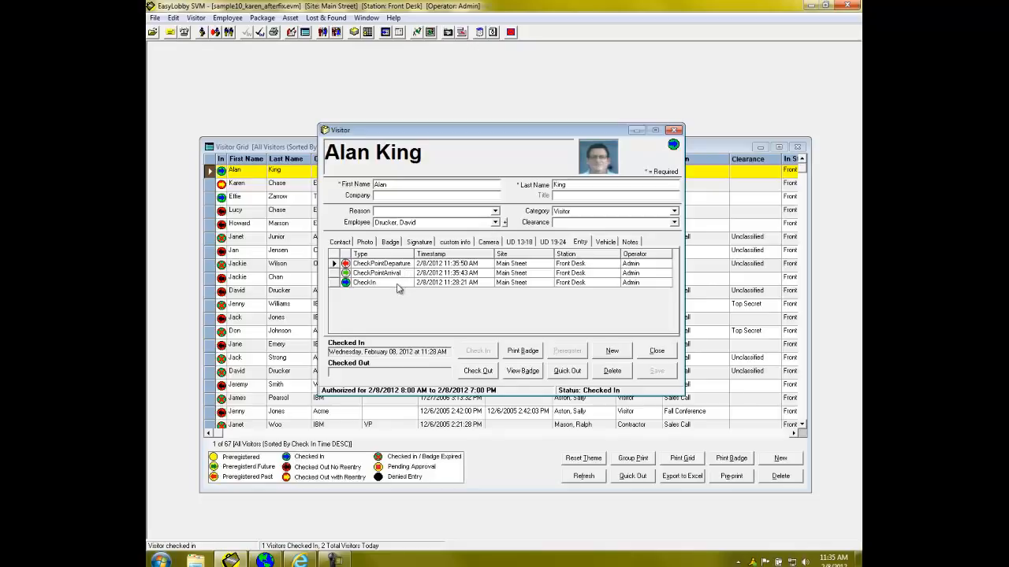